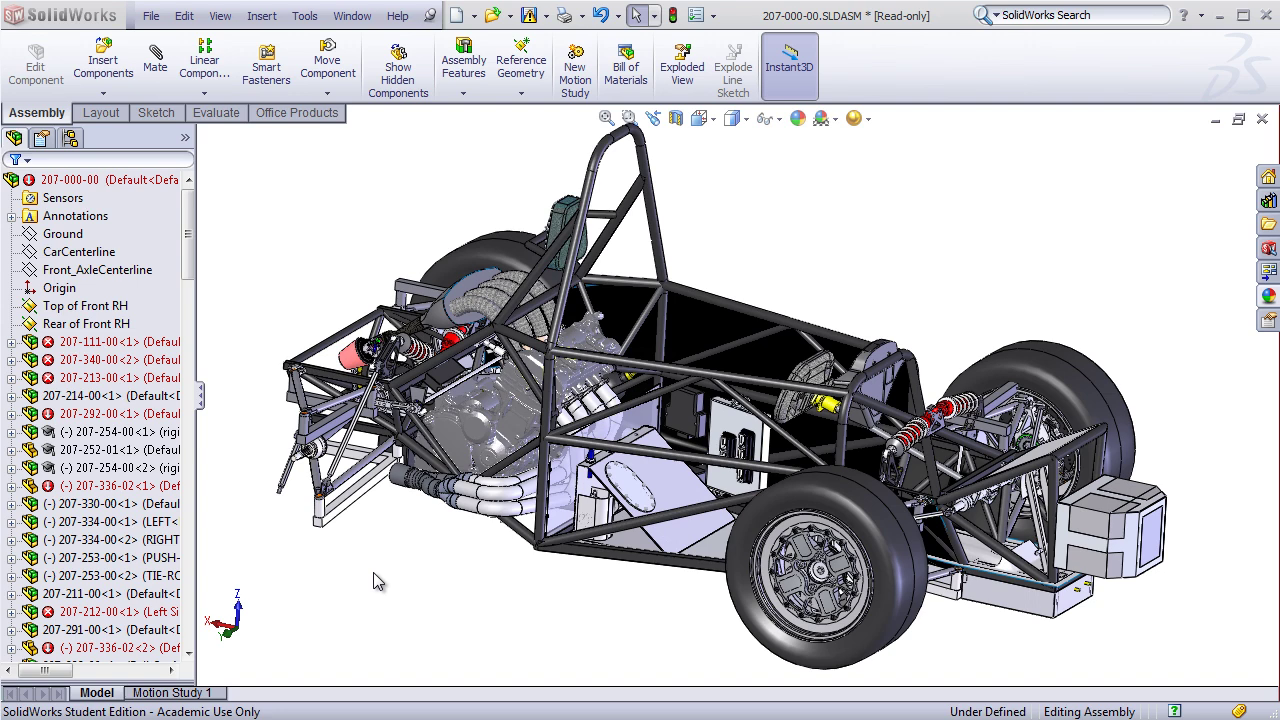
Examine the engine and exhaust headers in the full race car assembly
scroll(503, 486, down, 2)
scroll(644, 428, down, 2)
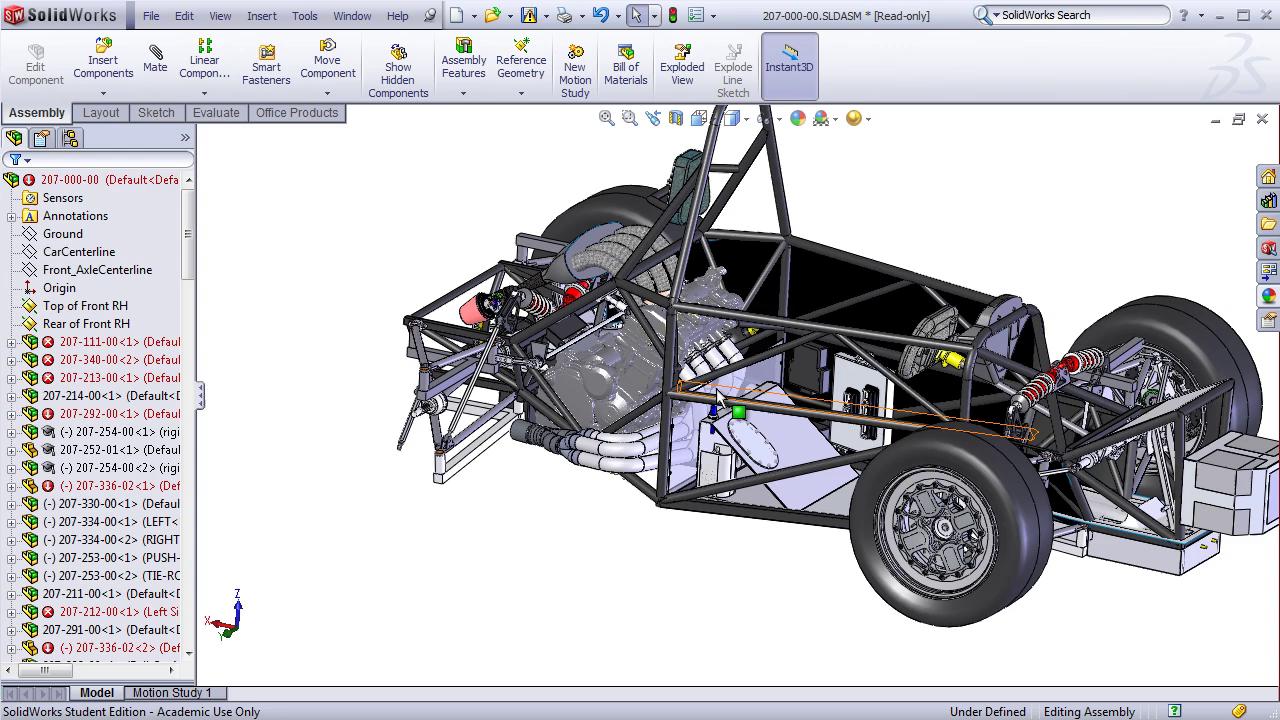
scroll(718, 395, down, 1)
scroll(718, 395, down, 1)
scroll(665, 398, down, 1)
scroll(585, 395, down, 1)
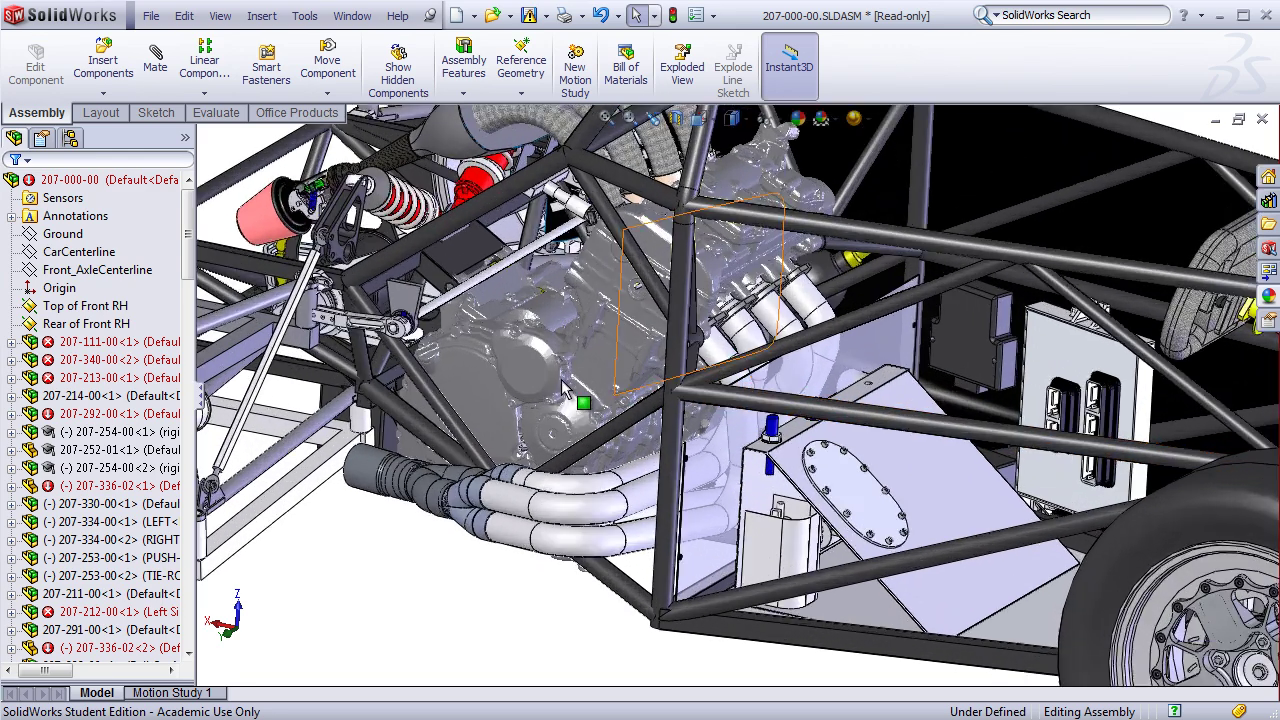
scroll(555, 428, down, 1)
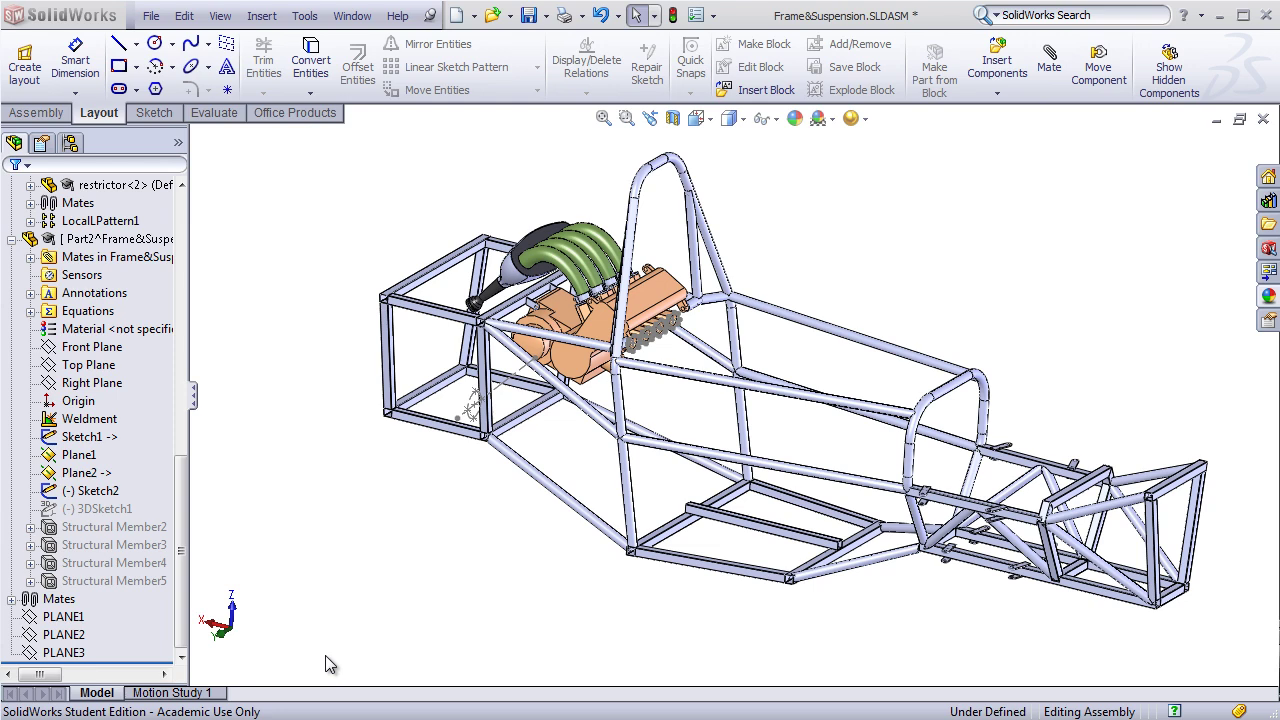
Examine Plane1, Plane2, Sketch1 and Sketch2 of the exhaust part, including the quadrant points of the collector circle
scroll(530, 360, down, 5)
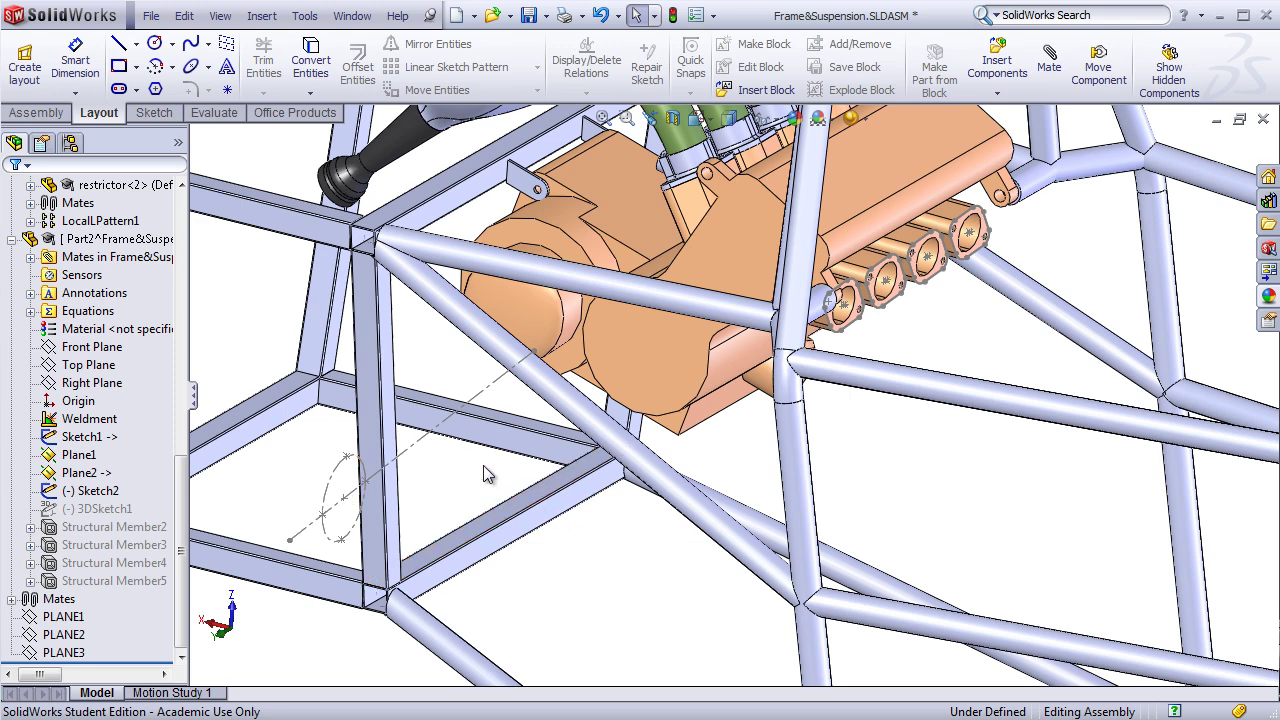
scroll(491, 470, up, 5)
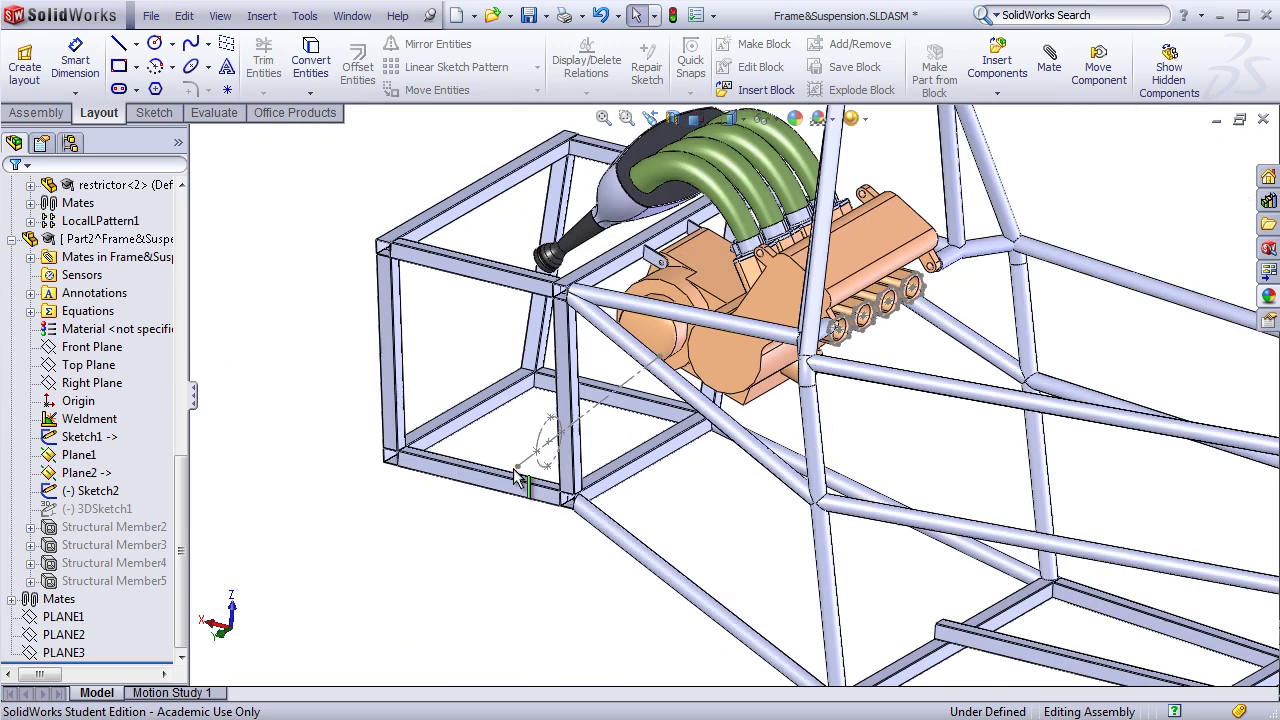
scroll(939, 408, down, 2)
click(80, 455)
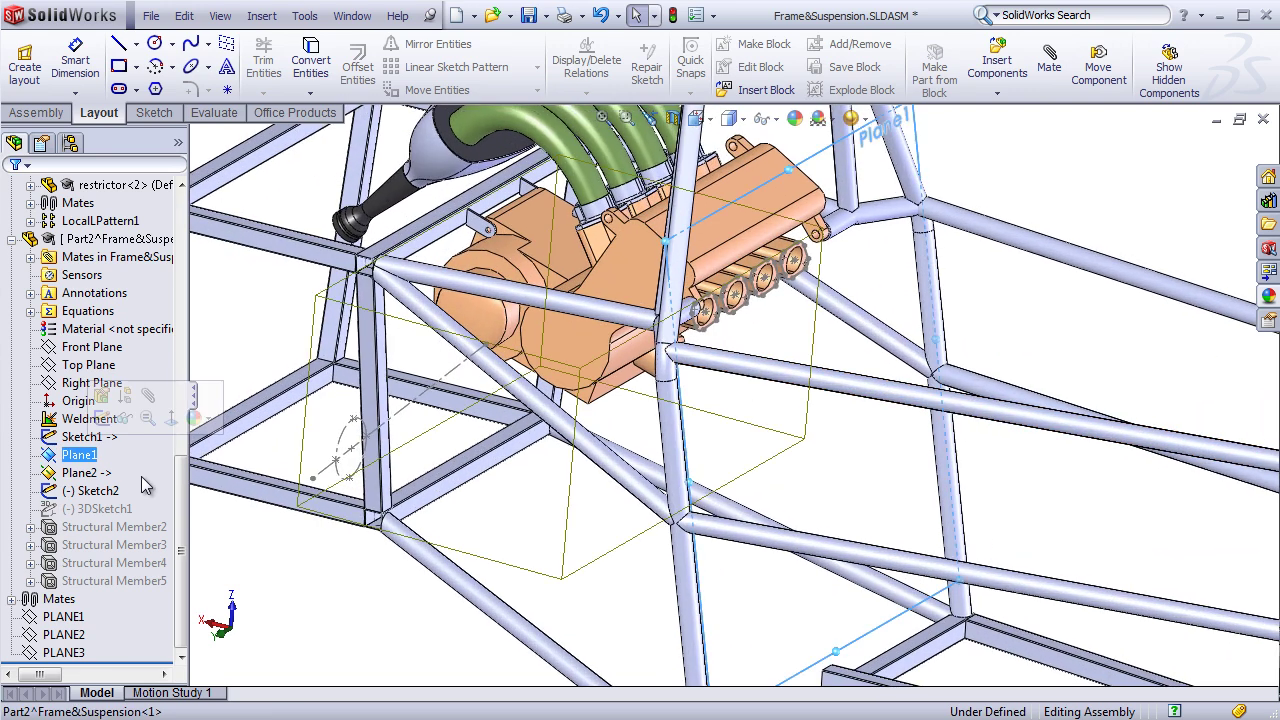
click(88, 472)
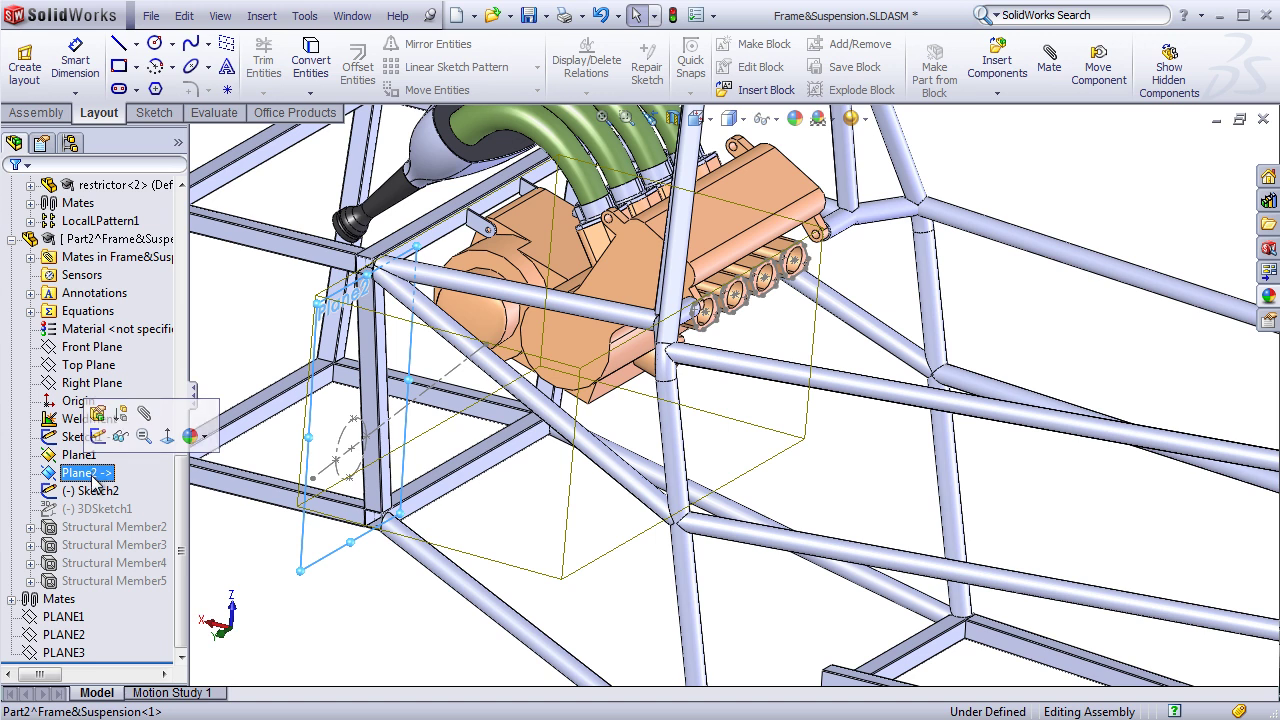
click(55, 443)
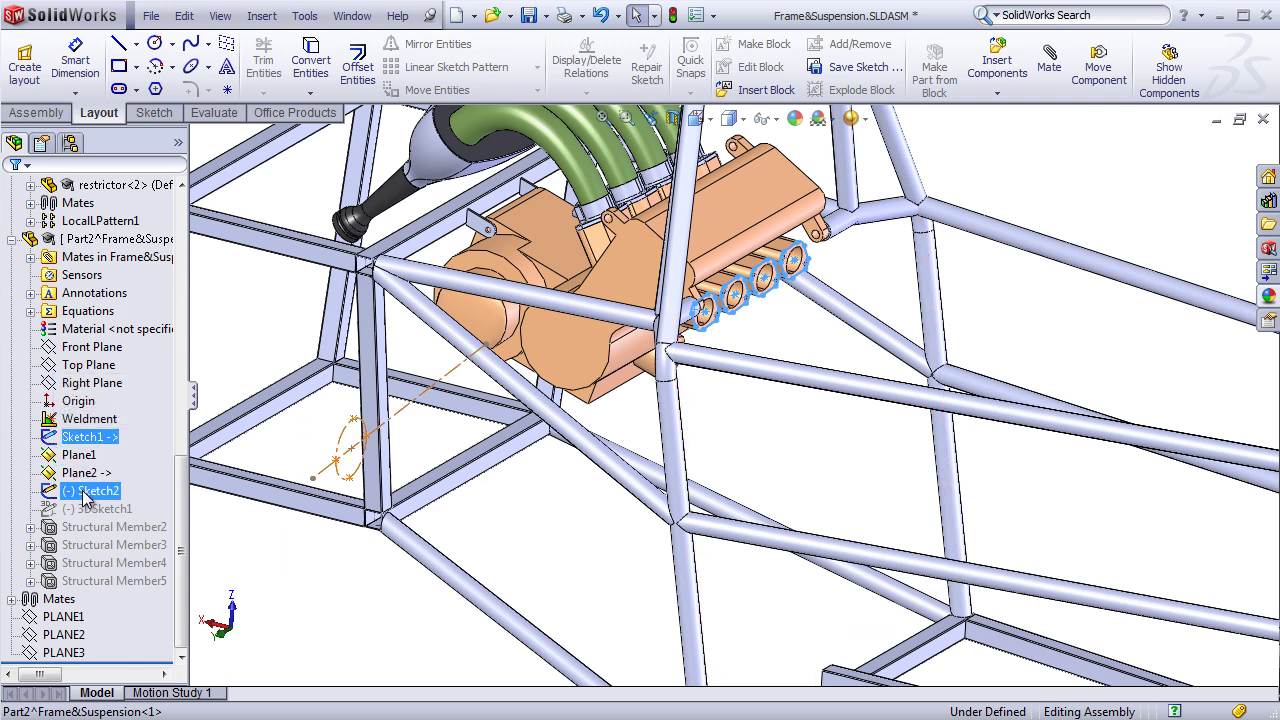
scroll(508, 423, down, 5)
scroll(616, 422, down, 2)
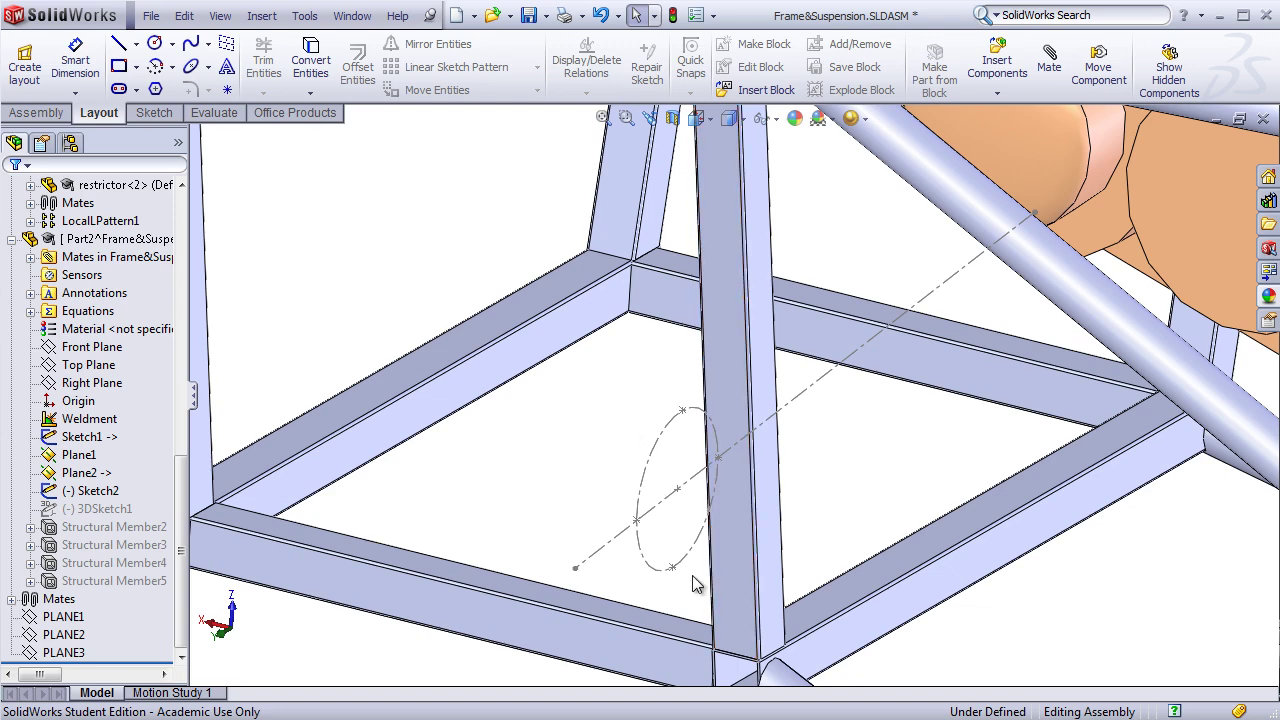
click(637, 520)
click(682, 410)
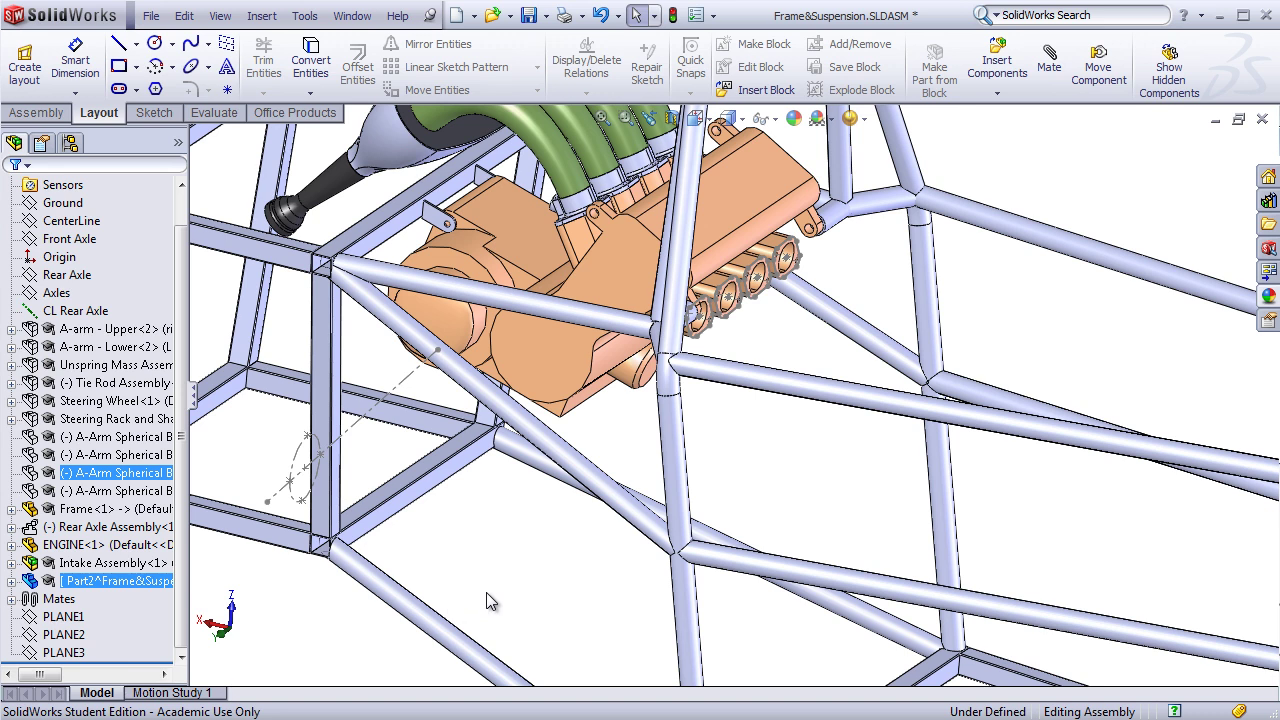
Hide the Frame component in the assembly
right_click(679, 528)
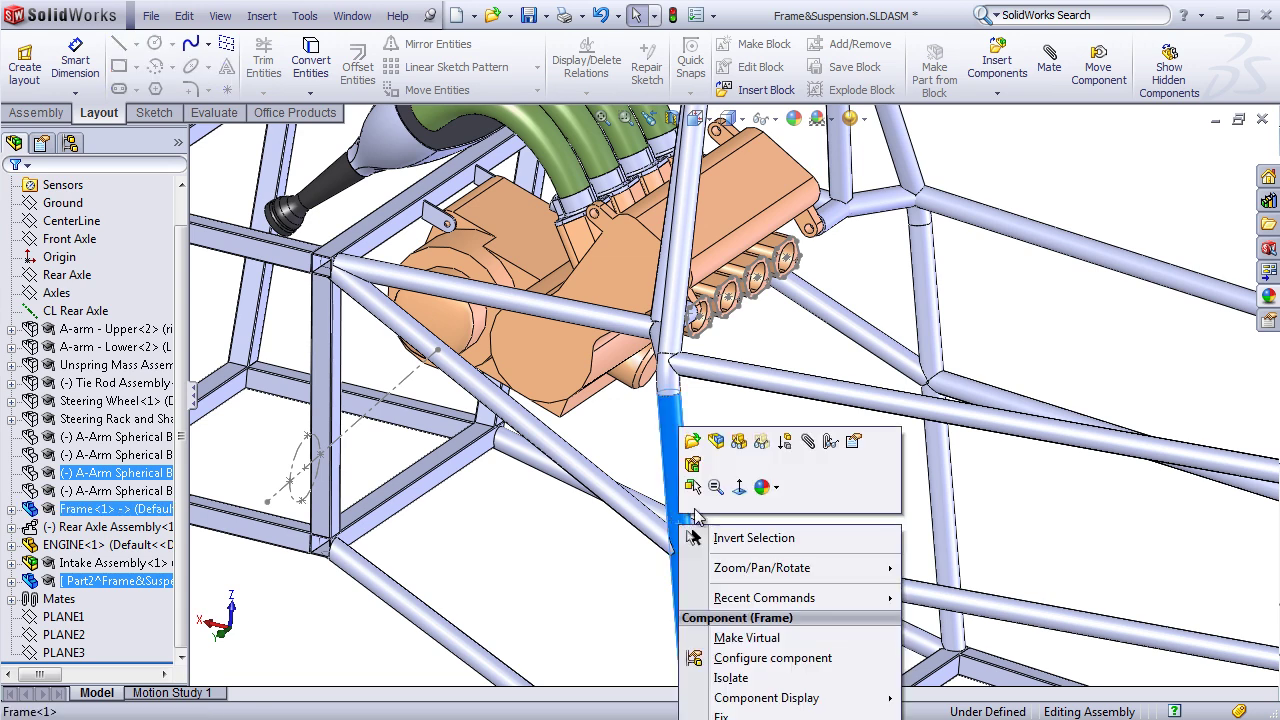
click(737, 443)
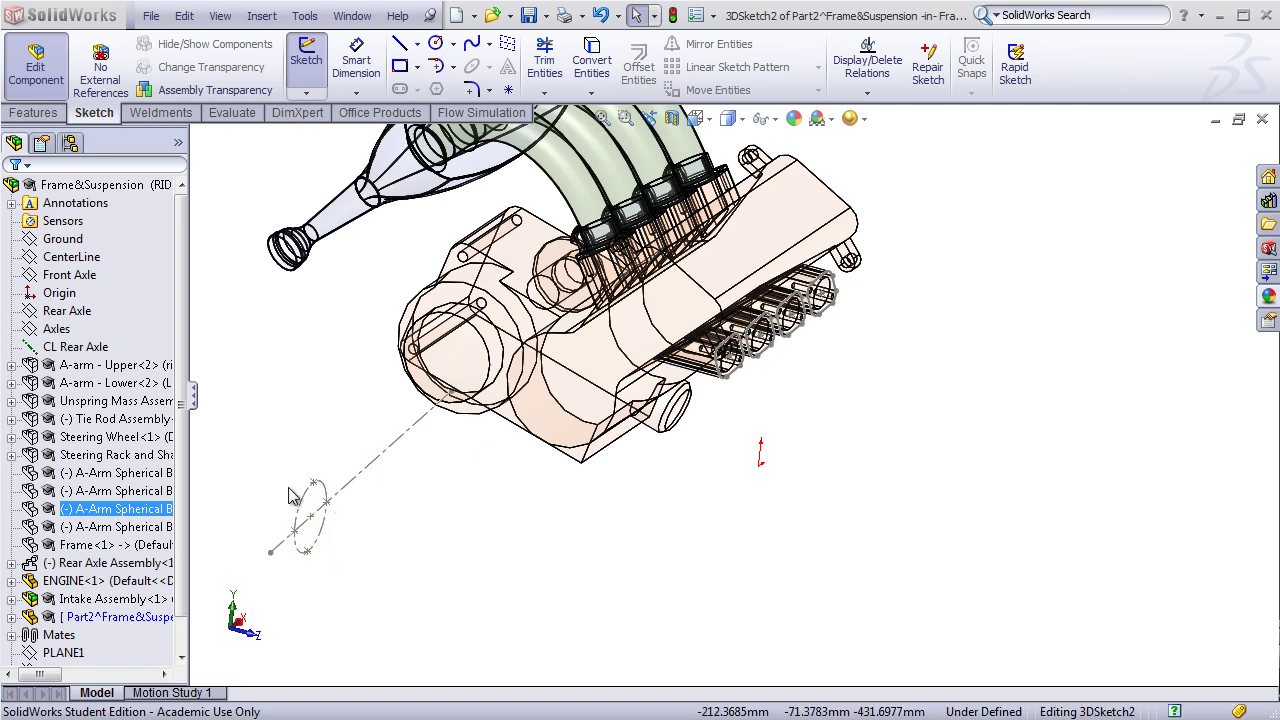
Draw four straight stub lines in the 3D sketch, starting from the quadrant points of the collector circle
click(400, 43)
click(313, 483)
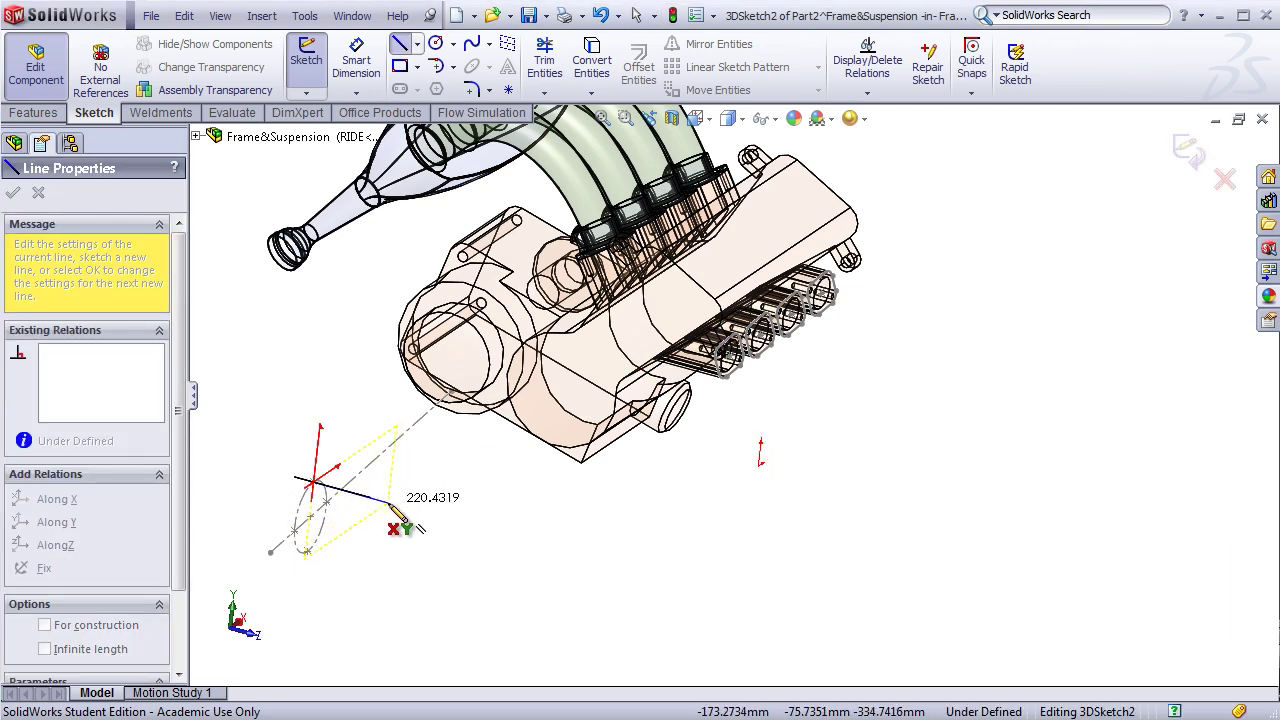
middle_drag(273, 503, 483, 508)
double_click(478, 492)
scroll(330, 545, down, 3)
click(385, 455)
double_click(552, 490)
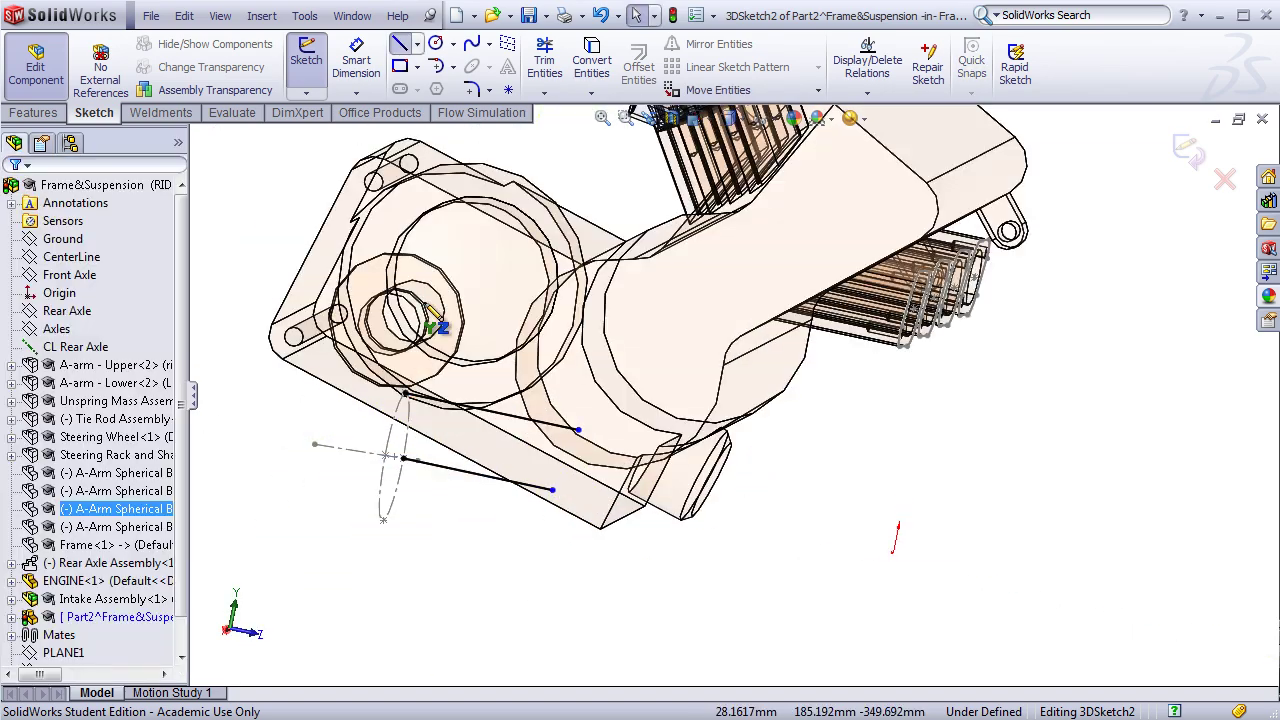
click(403, 458)
double_click(569, 494)
drag(383, 520, 548, 556)
Draw a straight stub line outward from the centre of each of the four engine exhaust ports
scroll(940, 290, down, 5)
click(400, 43)
drag(626, 333, 930, 400)
drag(695, 319, 947, 373)
key(Escape)
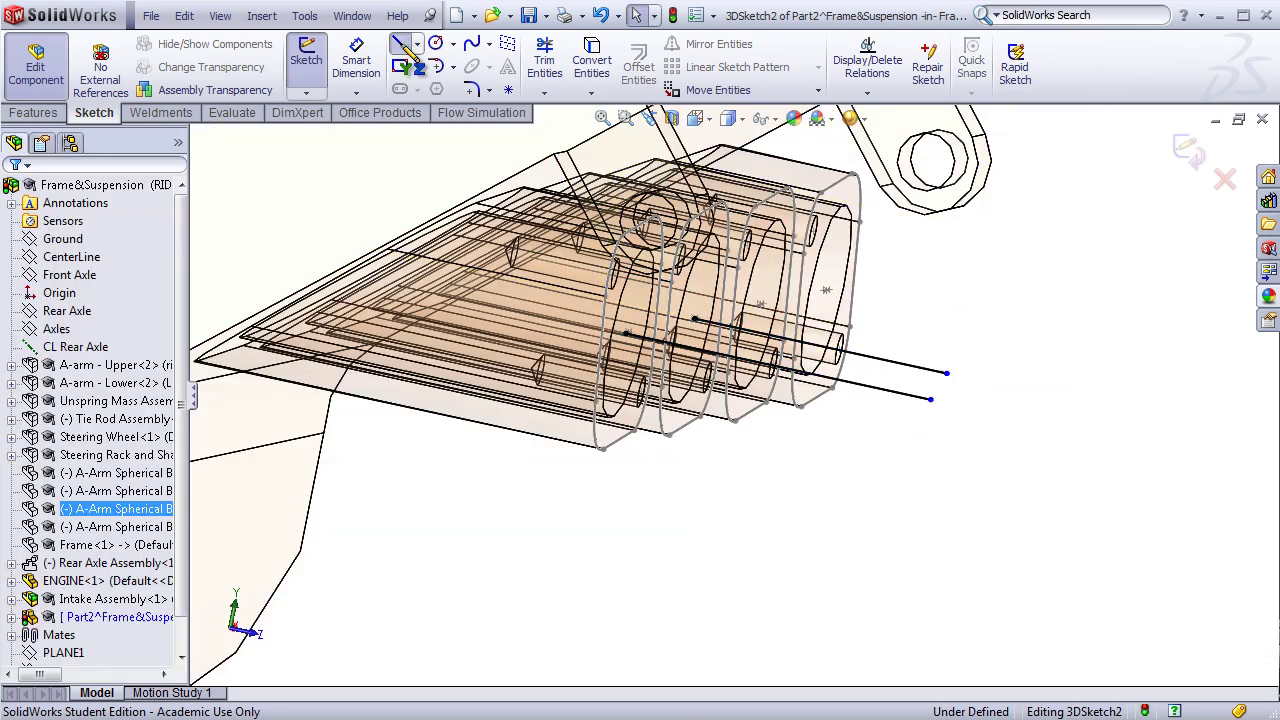
click(400, 43)
drag(764, 304, 969, 348)
drag(824, 291, 993, 327)
key(Escape)
Sketch the first runner path from the first port's stub, down and back to a collector stub
scroll(960, 355, up, 4)
middle_drag(960, 355, 529, 491)
key(l)
click(818, 374)
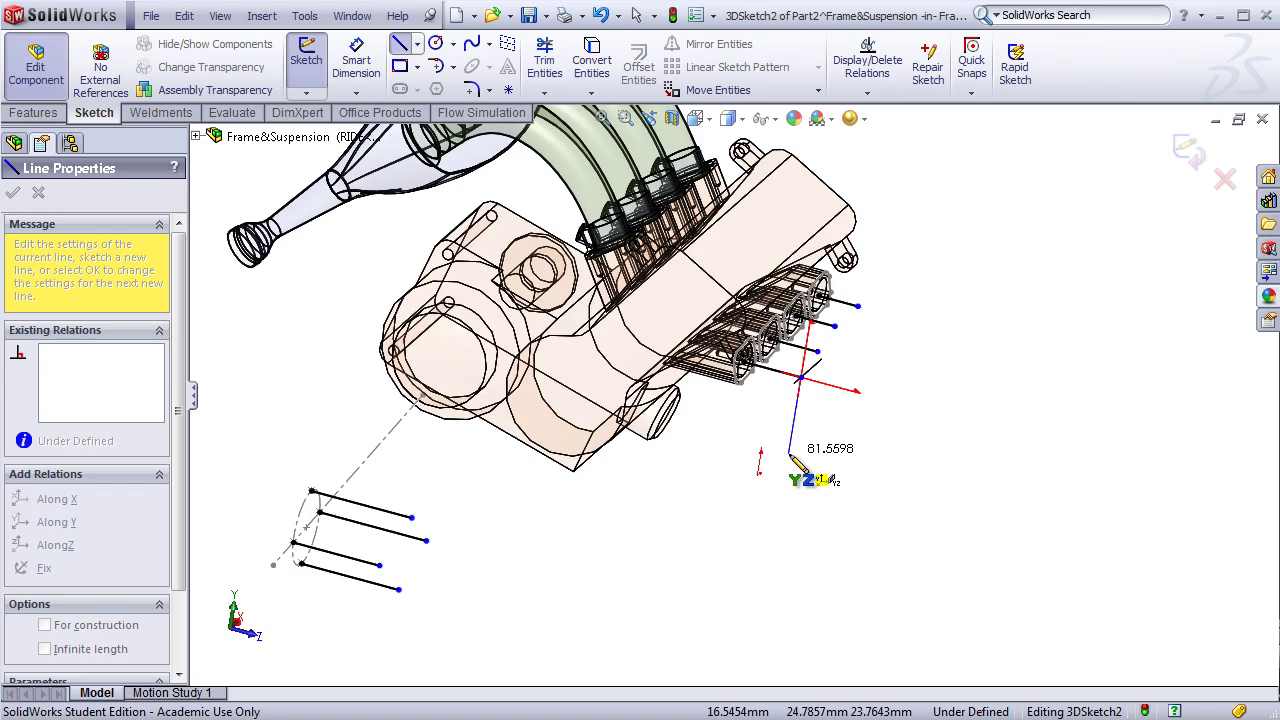
click(791, 458)
middle_drag(760, 630, 462, 617)
click(345, 616)
middle_drag(345, 610, 600, 560)
click(303, 526)
Sketch the second port's runner down from its stub and try routing it toward the collector, undoing the endpoint move
middle_drag(846, 400, 745, 400)
click(720, 395)
middle_drag(733, 450, 600, 490)
click(708, 490)
click(217, 562)
middle_drag(560, 545, 808, 434)
key(Escape)
drag(506, 466, 485, 446)
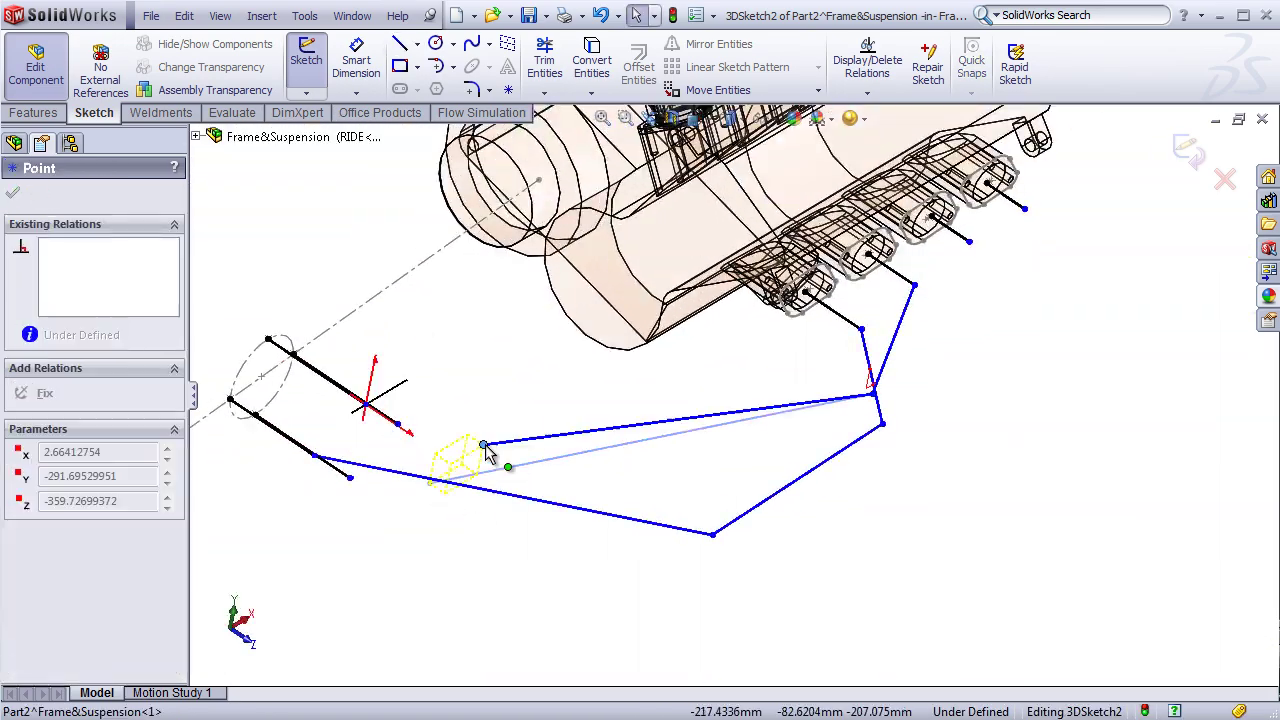
key(ctrl+z)
Connect the second runner's lower corner to a free collector stub through an intermediate corner, and adjust that corner's position
key(l)
click(871, 391)
middle_drag(640, 450, 586, 391)
click(360, 400)
middle_drag(360, 400, 400, 520)
click(300, 462)
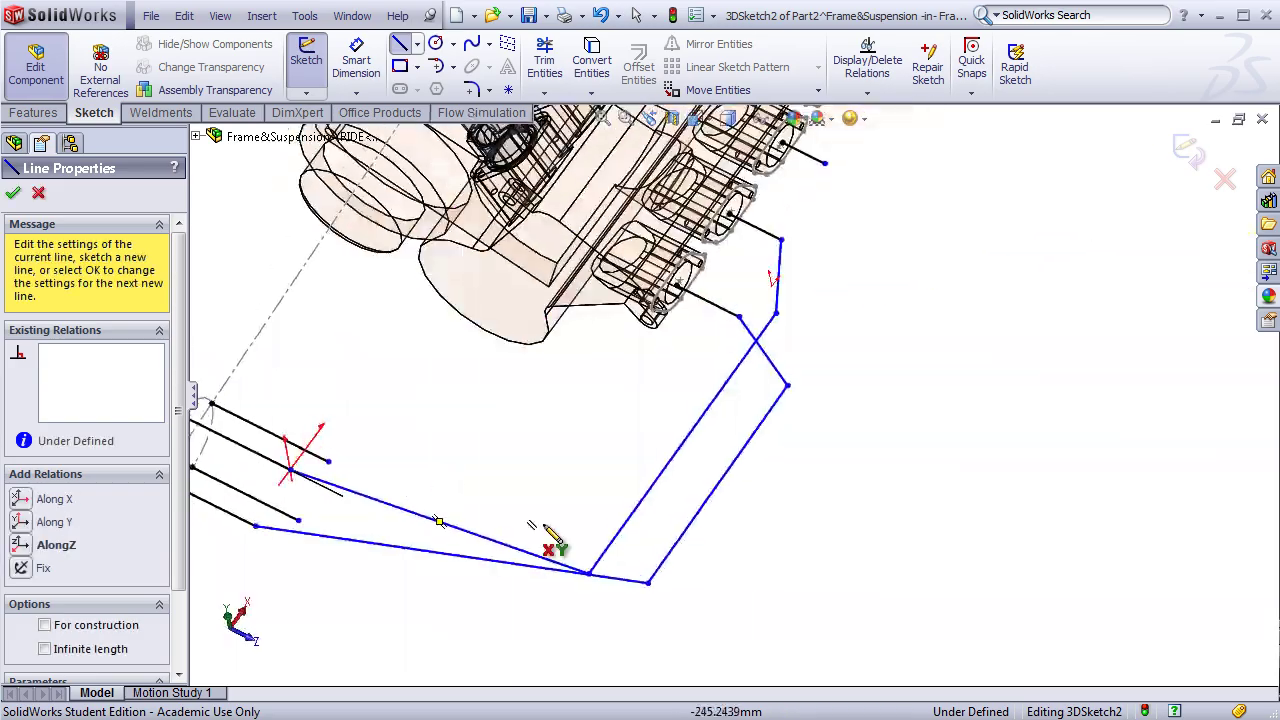
key(Escape)
drag(589, 571, 625, 580)
Sketch the third runner path from the third port's stub, down and back toward the collector
middle_drag(700, 520, 839, 302)
key(l)
click(831, 240)
click(831, 391)
mouse_move(831, 391)
middle_down()
mouse_move(871, 500)
mouse_move(1071, 440)
mouse_move(1010, 420)
middle_up()
click(589, 594)
click(161, 112)
click(93, 112)
Sketch the fourth runner path from the last port's stub through intermediate corners to the remaining collector stub
click(400, 43)
scroll(911, 346, down, 2)
scroll(1057, 340, up, 2)
click(1063, 374)
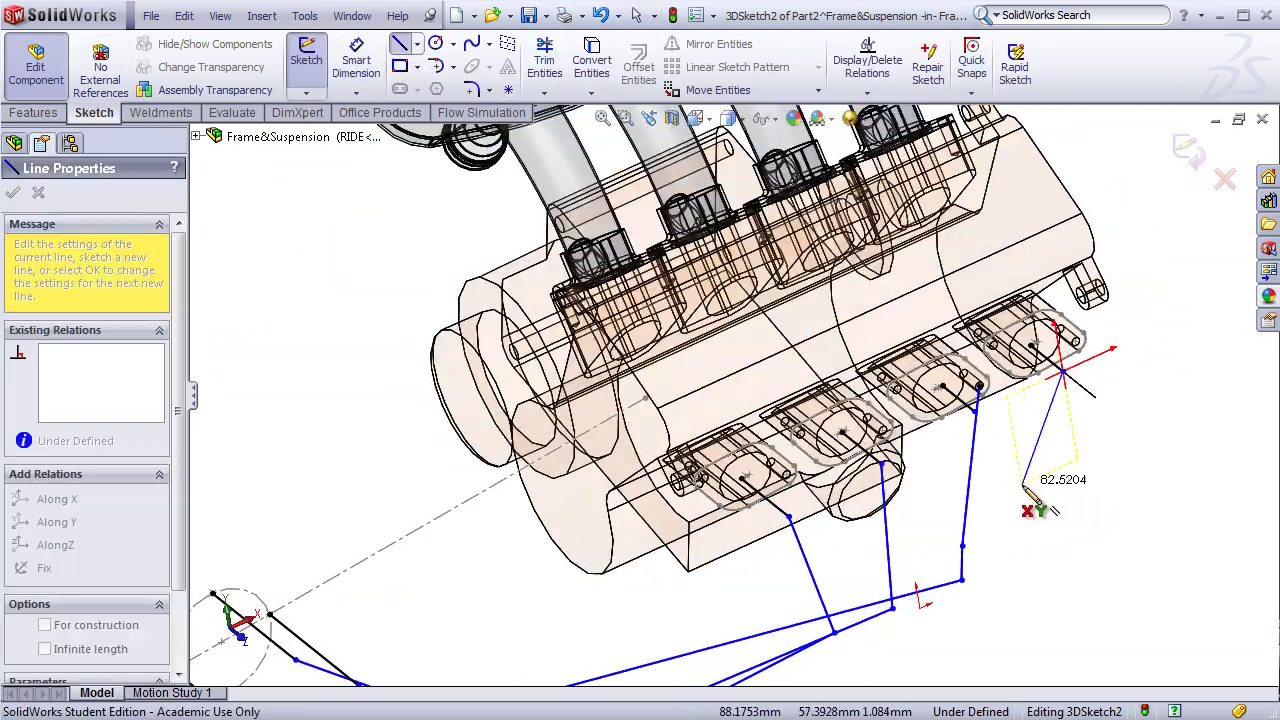
click(1023, 485)
middle_drag(1023, 485, 1100, 480)
click(1093, 477)
middle_drag(906, 566, 700, 580)
scroll(700, 580, up, 1)
click(749, 557)
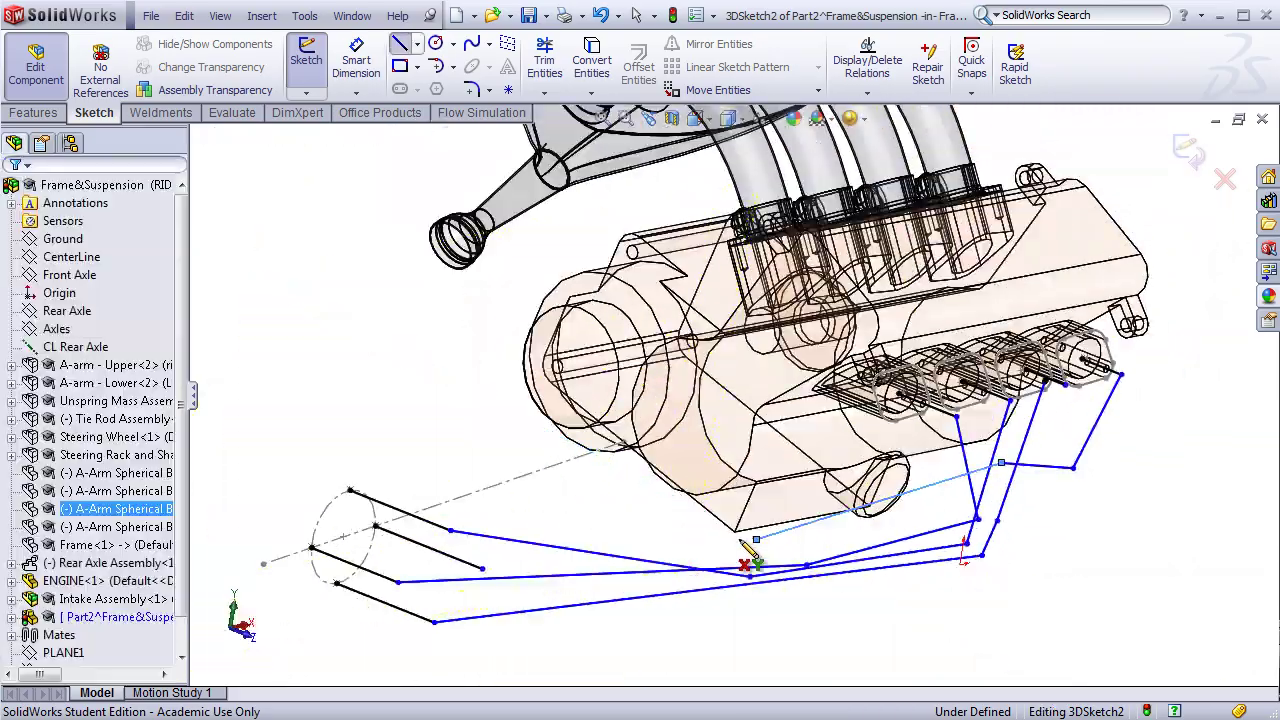
click(483, 568)
key(Escape)
middle_drag(483, 568, 891, 553)
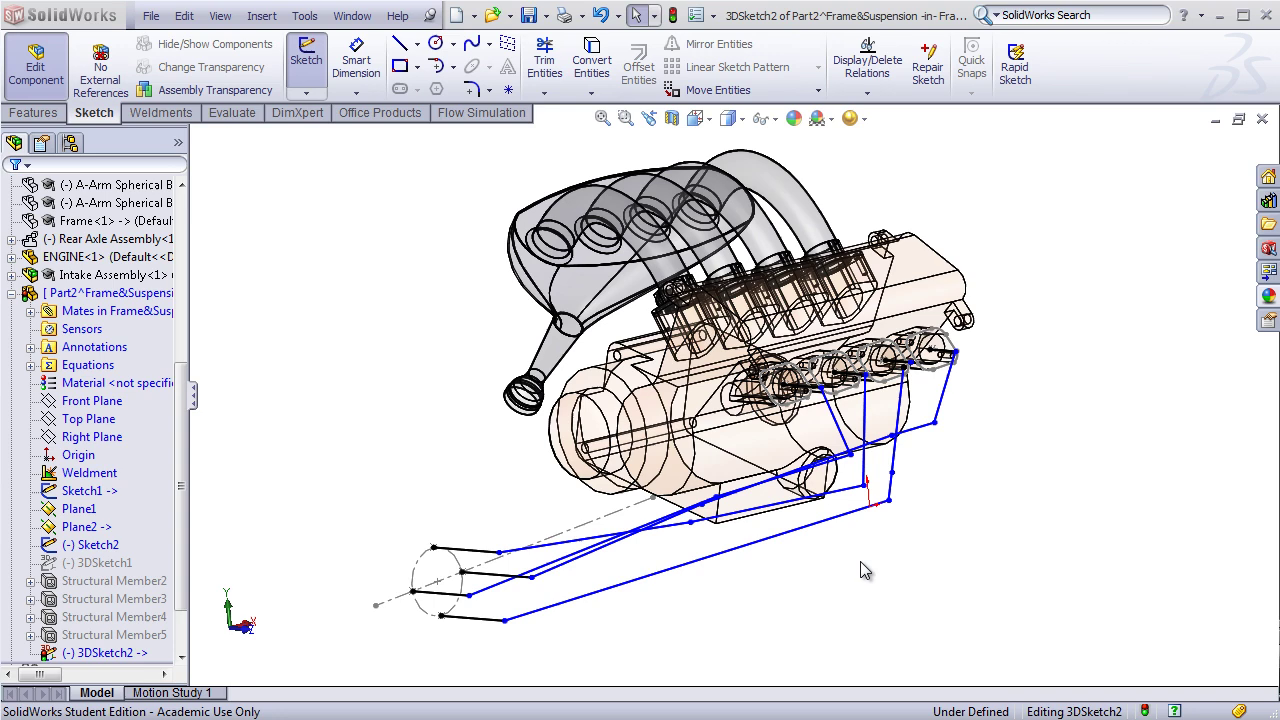
Apply 30 mm sketch fillets to the runner corners at the collector stubs and along the long middle sections
mouse_move(857, 563)
middle_down()
mouse_move(874, 550)
mouse_move(873, 566)
middle_up()
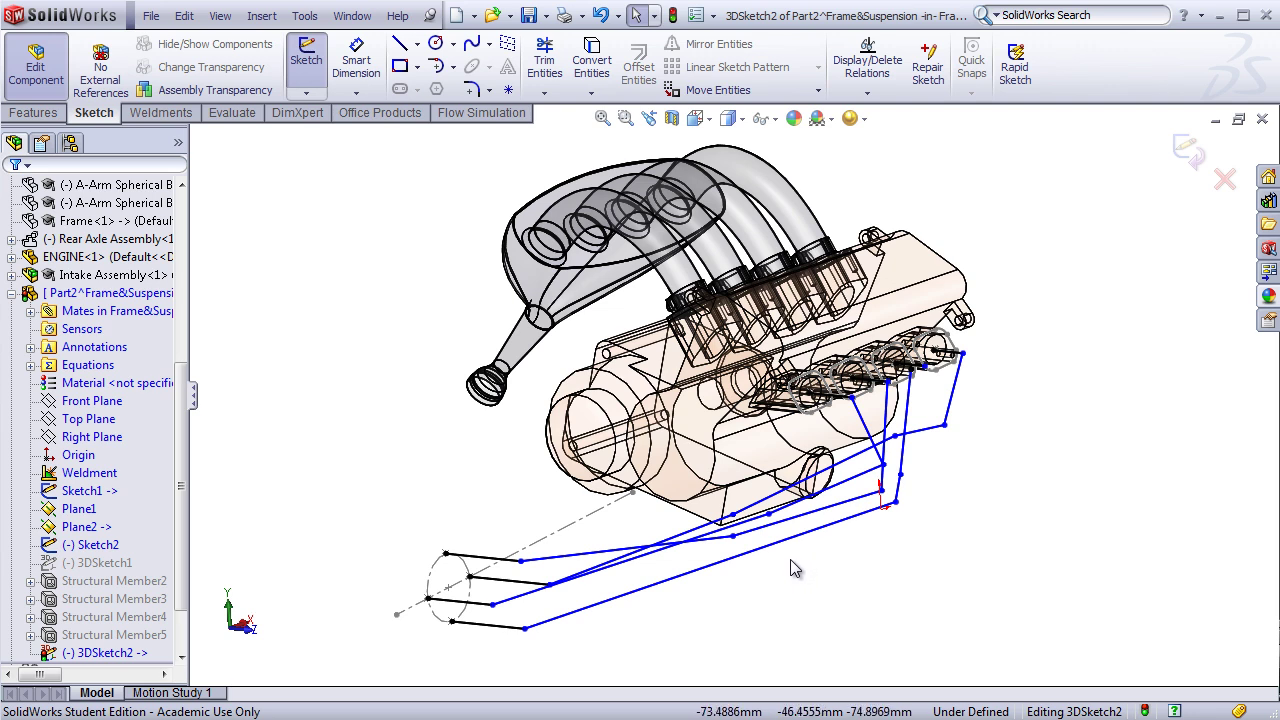
scroll(785, 565, down, 2)
middle_drag(785, 563, 408, 538)
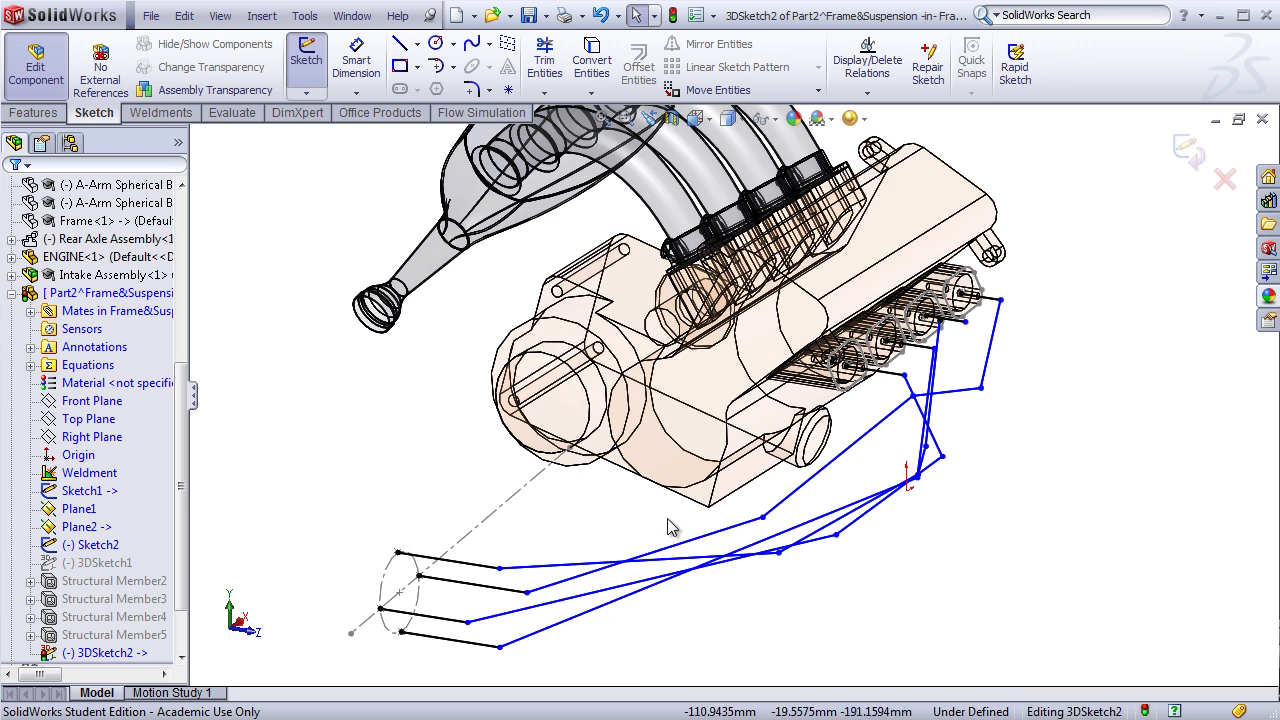
key(z)
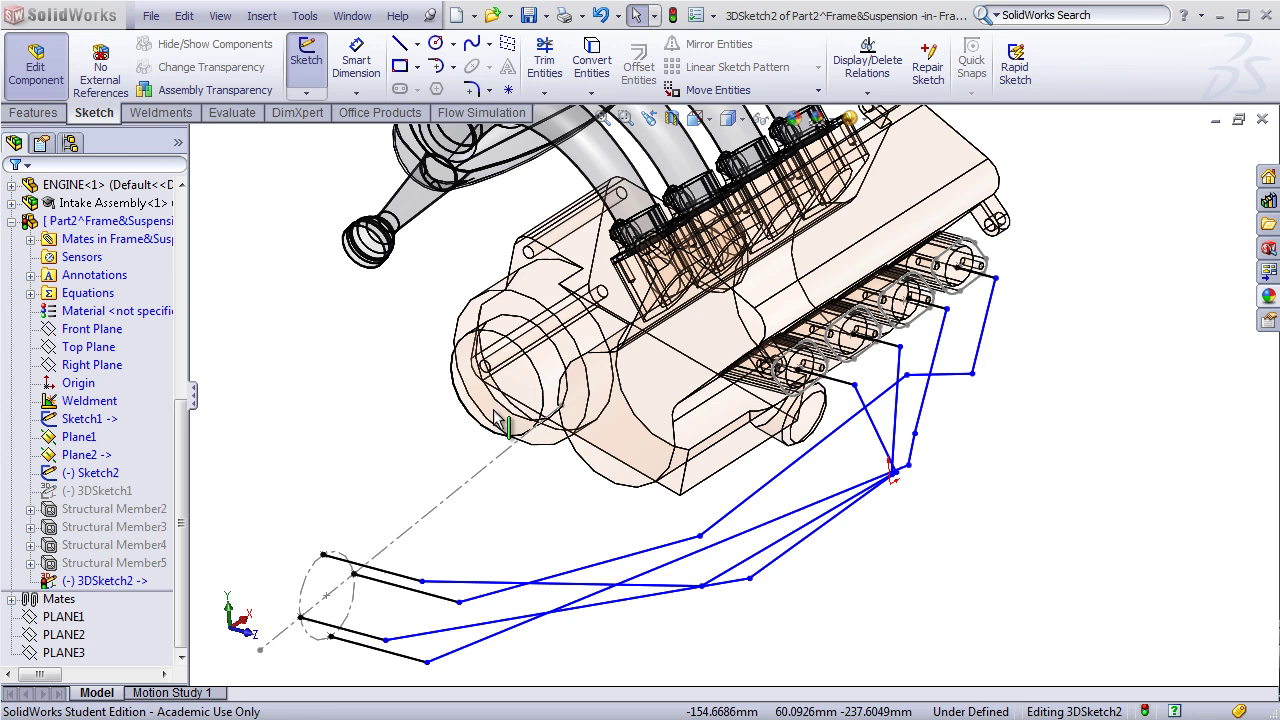
click(471, 89)
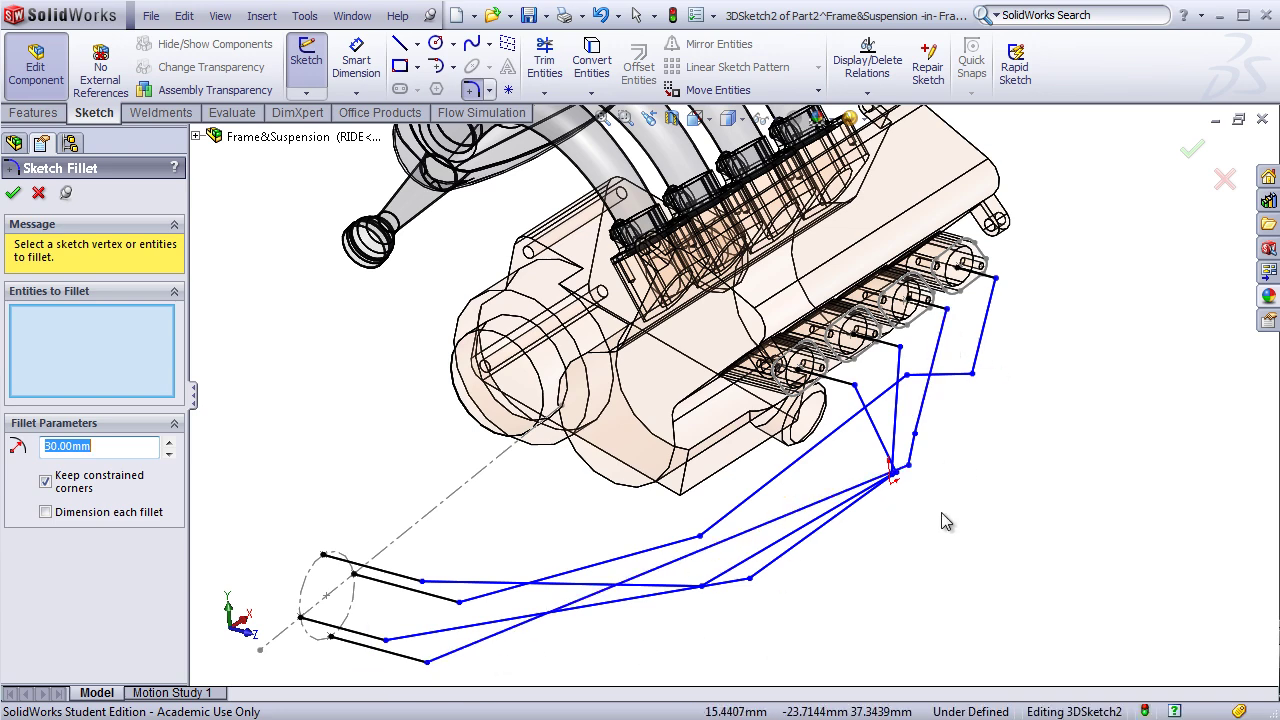
click(434, 582)
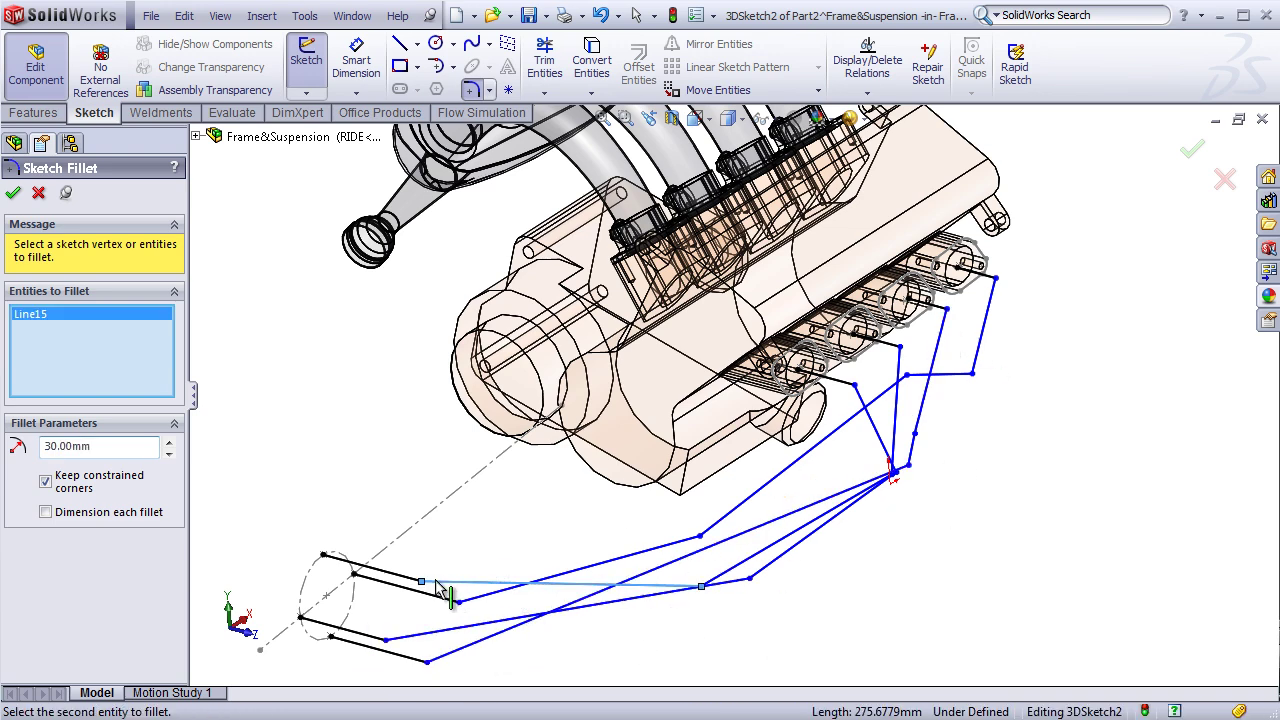
click(414, 579)
click(459, 602)
click(385, 640)
click(427, 662)
click(750, 578)
click(701, 586)
Add 30 mm sketch fillets to the runners' lower bends and to the corners near the exhaust ports
scroll(921, 482, down, 6)
click(764, 440)
click(851, 387)
click(885, 218)
scroll(840, 236, up, 7)
click(894, 320)
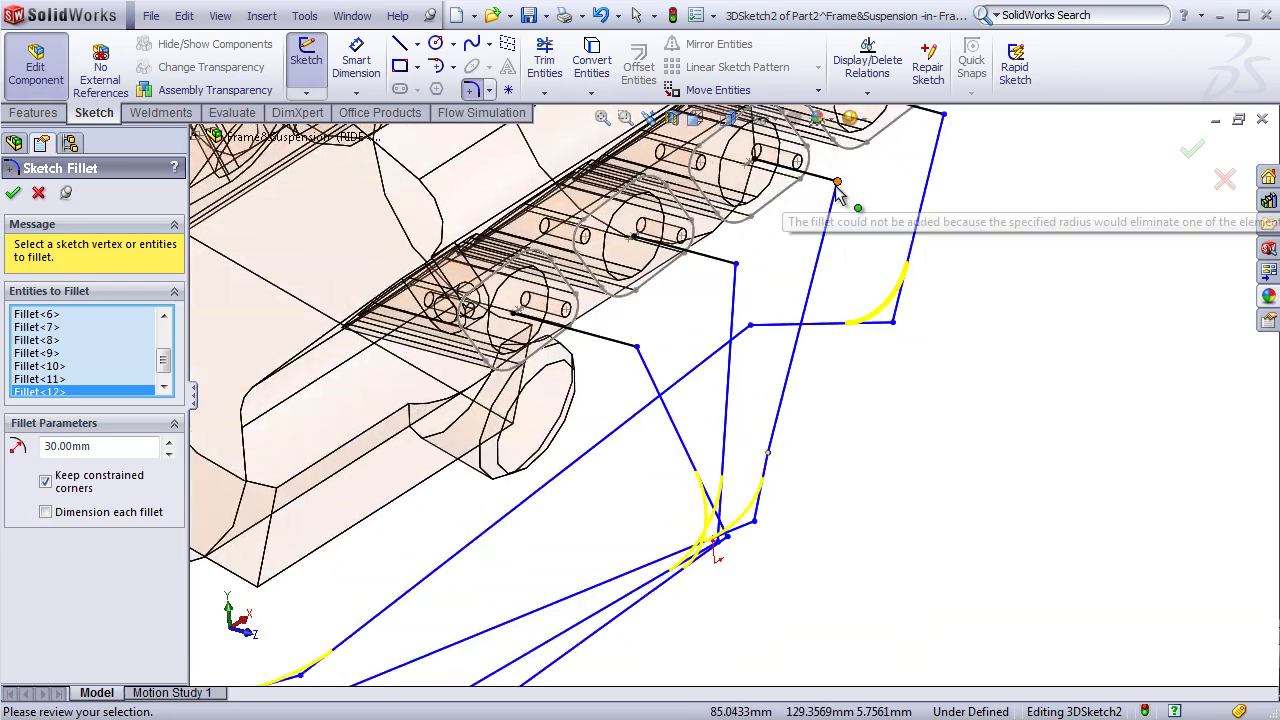
click(732, 264)
right_click(634, 351)
Delete the leftover line segment in the runner path and move the open line end back to its port stub
scroll(774, 450, down, 10)
scroll(740, 298, down, 3)
key(Escape)
click(744, 280)
key(Delete)
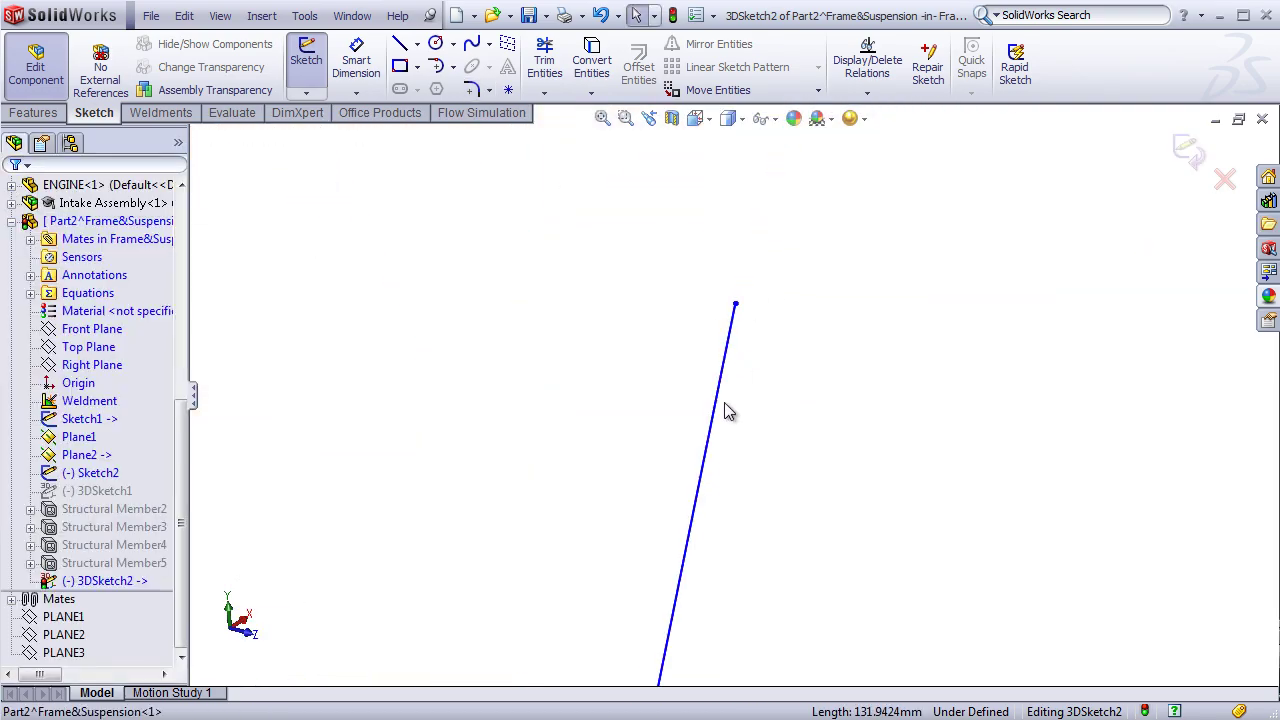
scroll(725, 407, up, 10)
drag(738, 442, 829, 151)
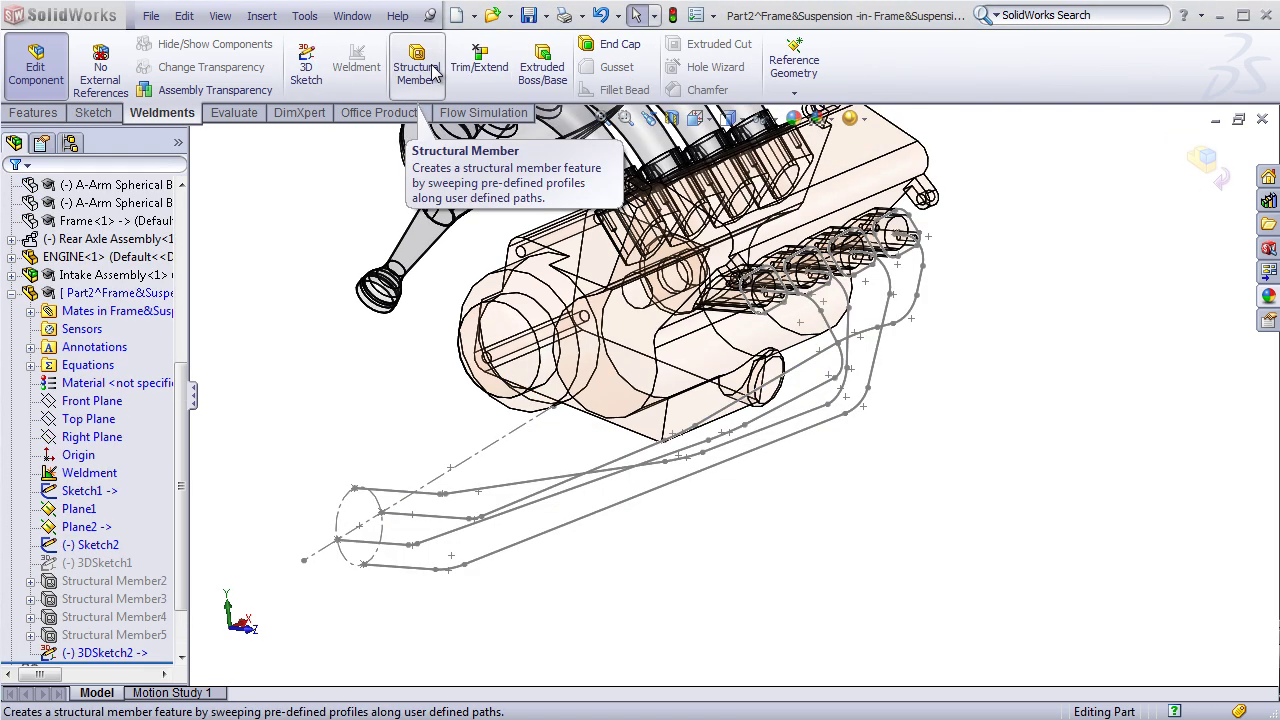
Start an ansi inch pipe structural member, size 1.0 sch 40, along the runner path to the first exhaust port
click(430, 72)
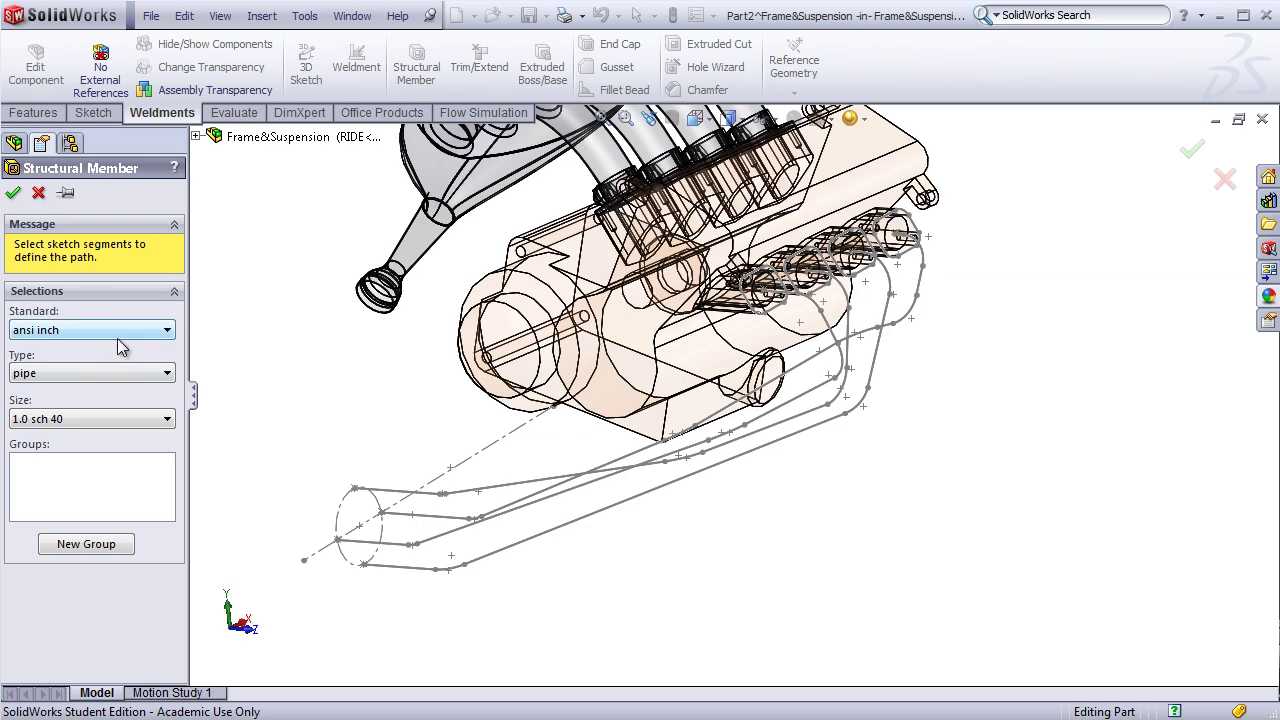
scroll(370, 518, down, 5)
click(566, 502)
click(594, 497)
click(852, 408)
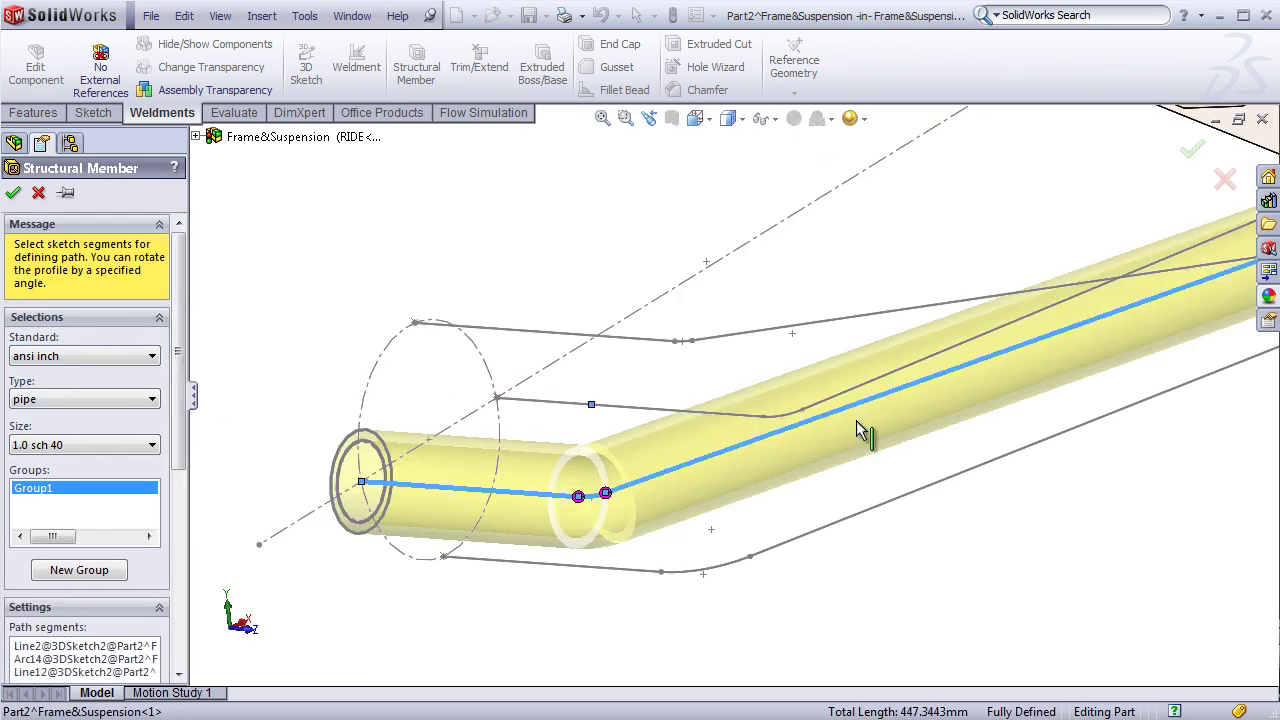
scroll(857, 429, up, 3)
click(580, 416)
click(694, 360)
scroll(741, 489, up, 5)
Add a second structural member group along the runner path from the lowest collector stub to the third port
scroll(460, 580, down, 6)
click(640, 420)
scroll(757, 405, up, 4)
click(820, 280)
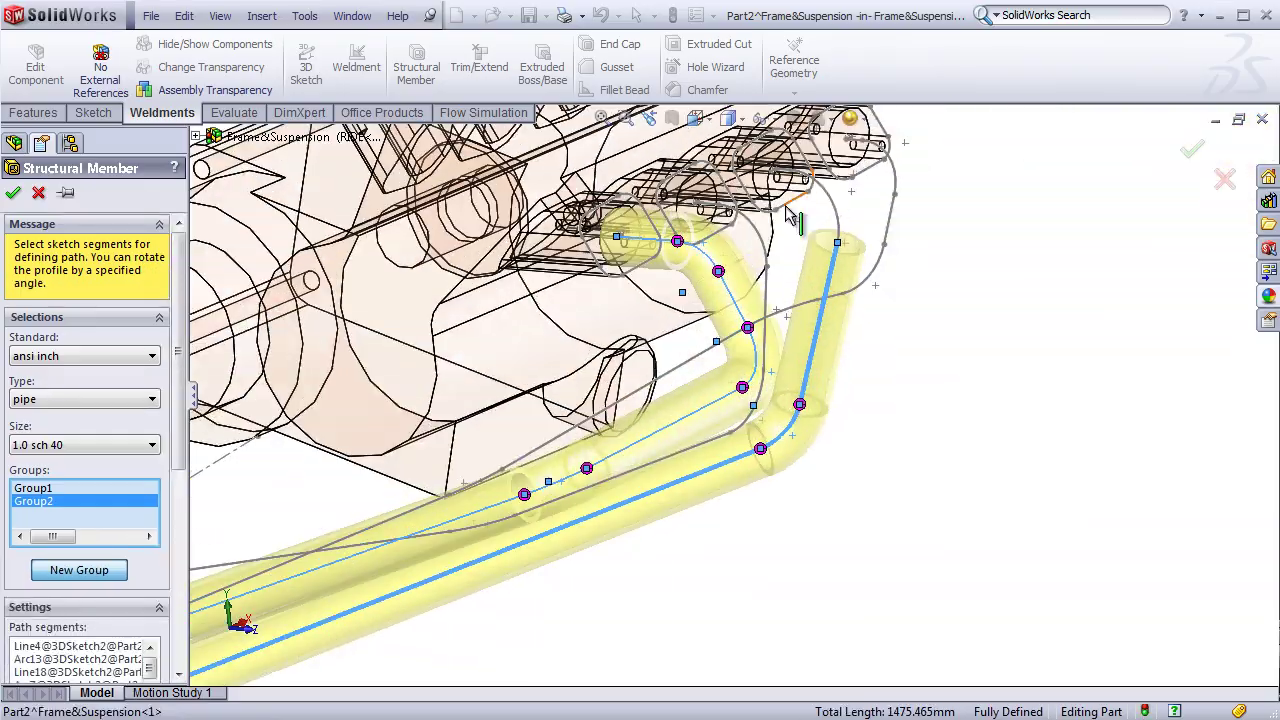
scroll(785, 215, down, 5)
click(760, 293)
Add a third group along the runner path between the second port and the uppermost collector stub
click(460, 420)
click(656, 591)
scroll(656, 591, up, 5)
click(740, 490)
click(515, 525)
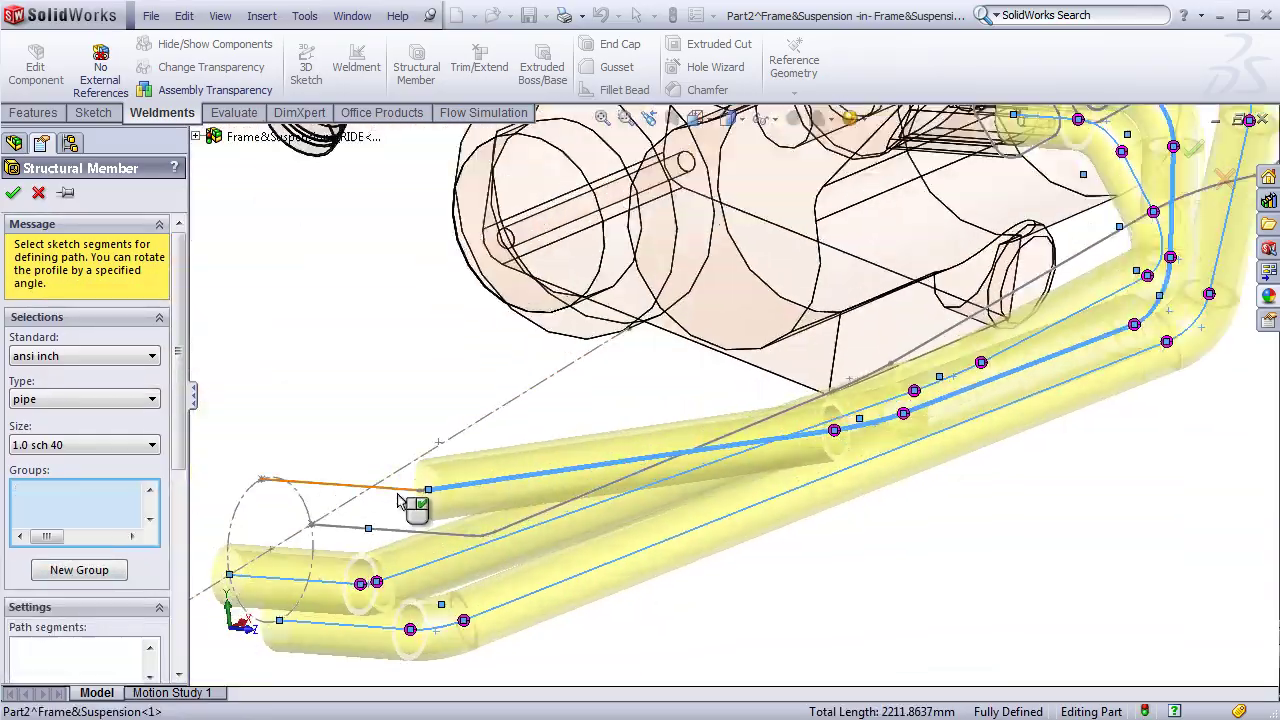
click(405, 488)
Add a fourth group along the remaining runner path to the last exhaust port and create the pipes
scroll(340, 545, down, 5)
click(79, 569)
click(700, 455)
scroll(712, 391, up, 6)
scroll(857, 300, down, 4)
scroll(857, 300, up, 3)
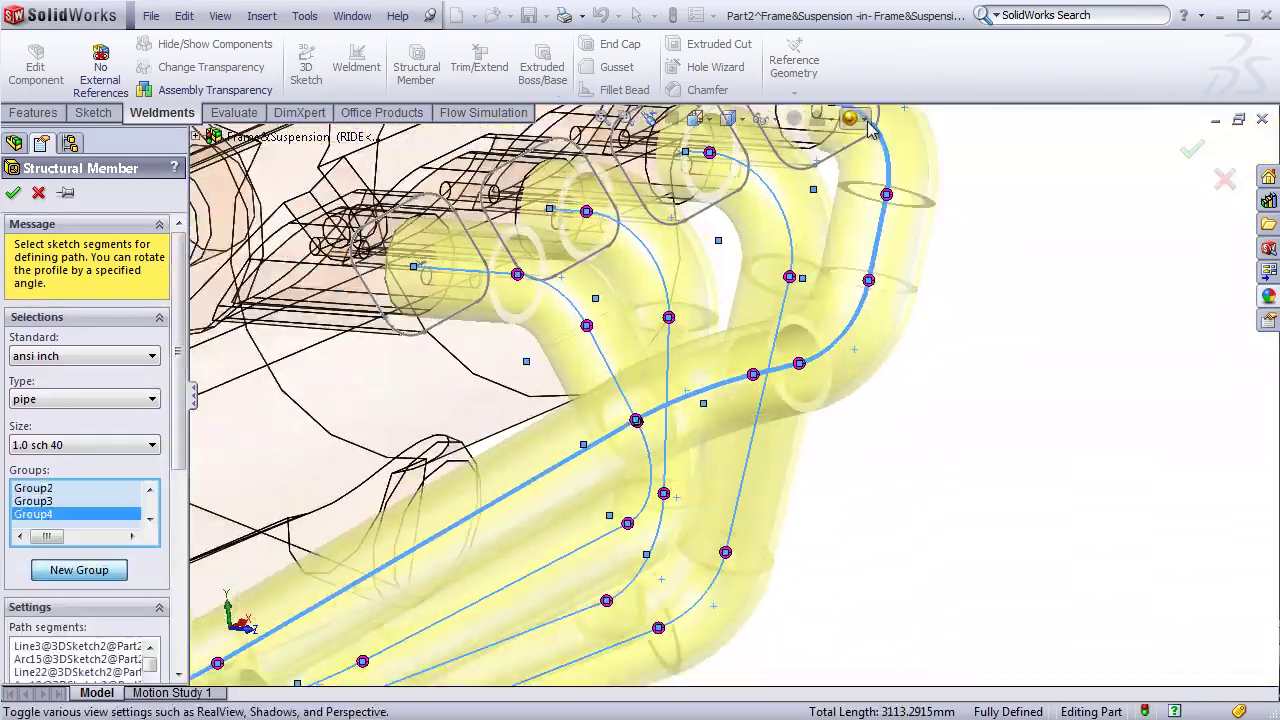
scroll(814, 286, down, 3)
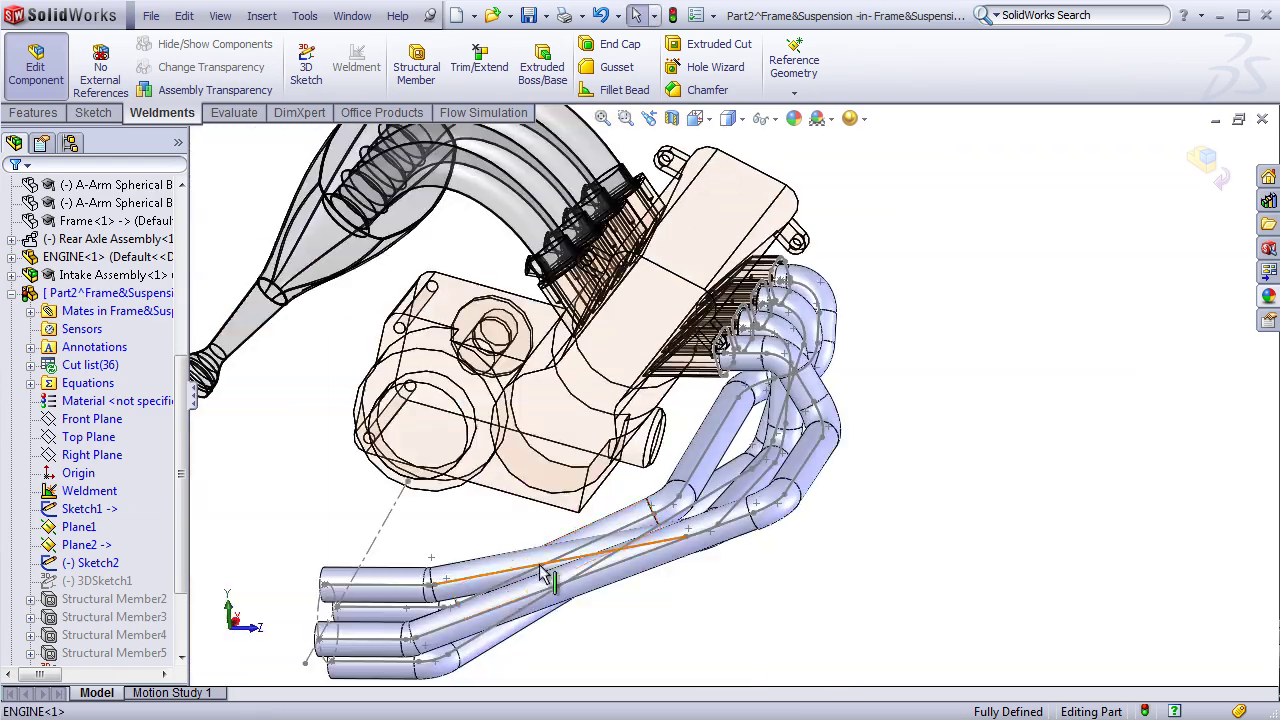
Examine the runner pipes for interference, especially where the last exhaust port's pipe passes its neighbour
middle_drag(540, 566, 454, 500)
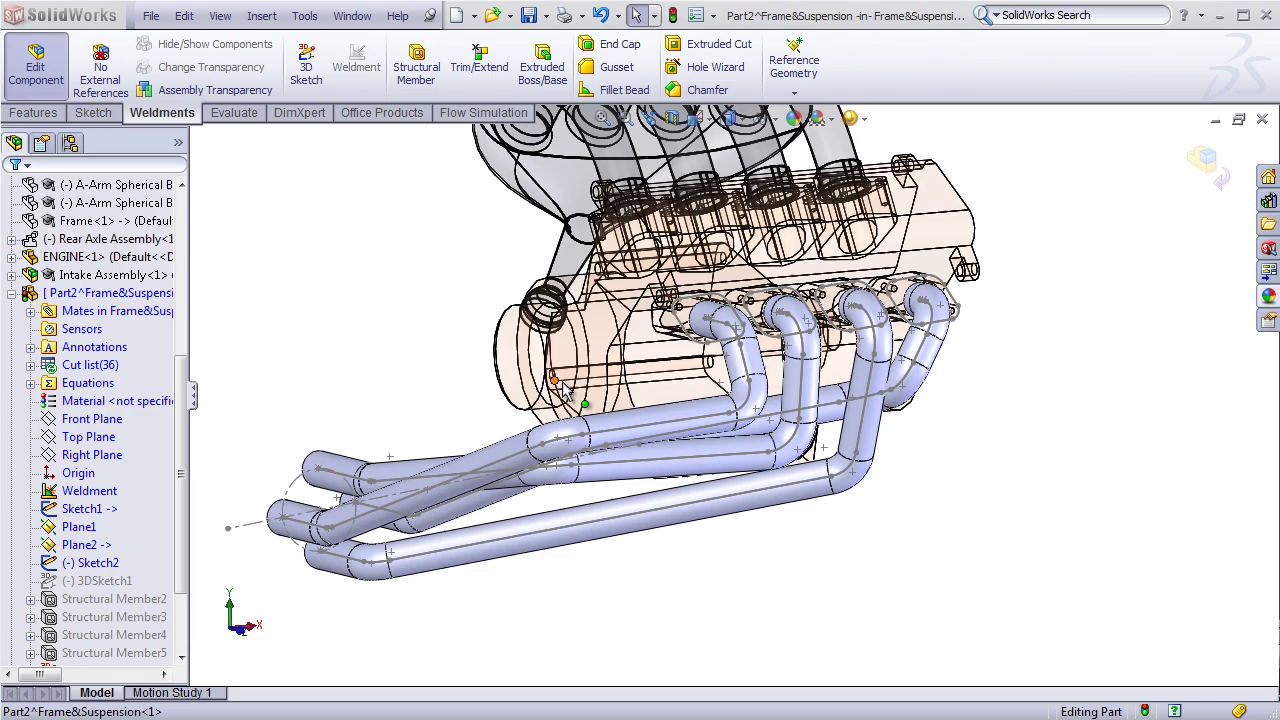
scroll(510, 400, down, 2)
middle_drag(928, 406, 858, 435)
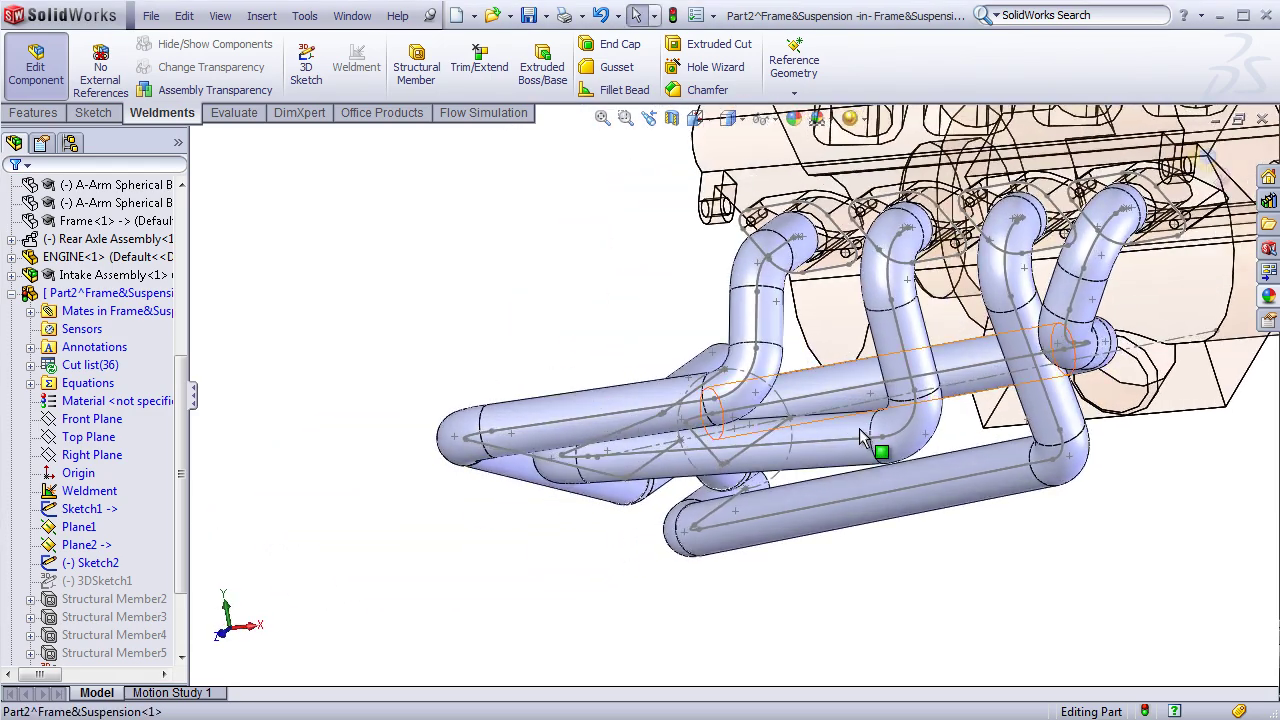
scroll(1108, 365, down, 3)
scroll(1000, 370, up, 3)
scroll(623, 429, down, 5)
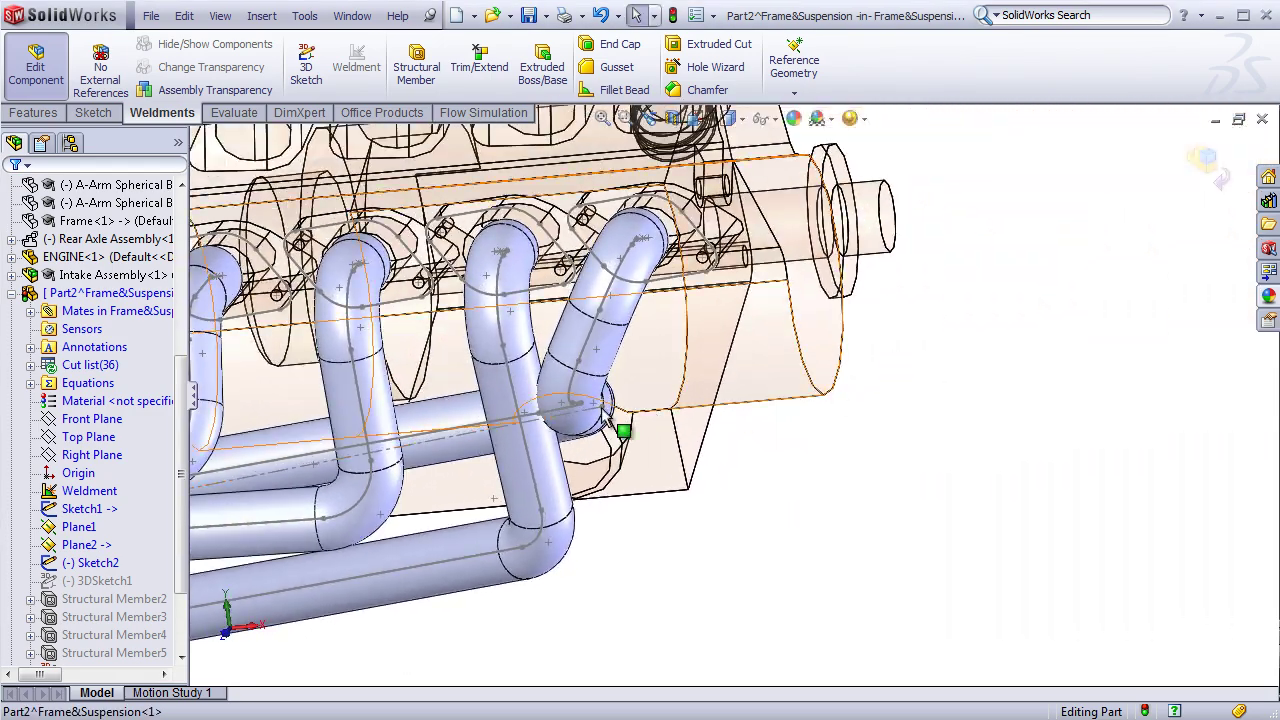
middle_drag(529, 409, 586, 434)
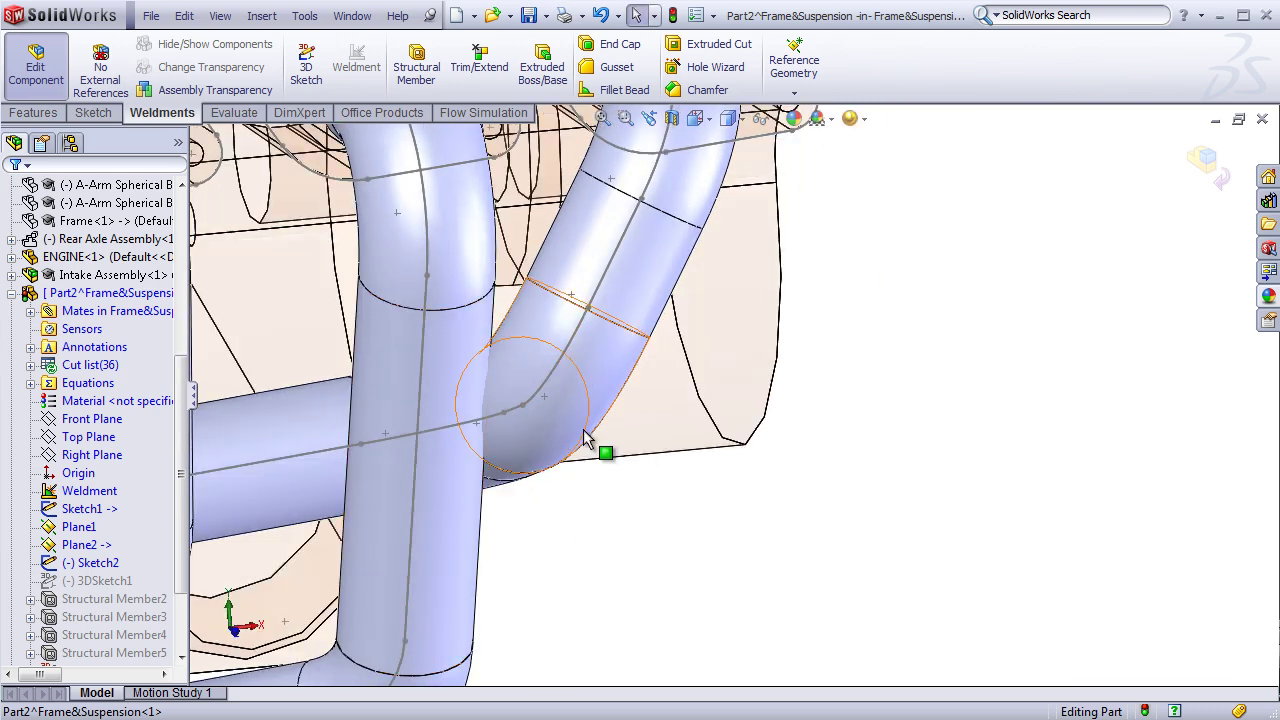
scroll(668, 338, up, 2)
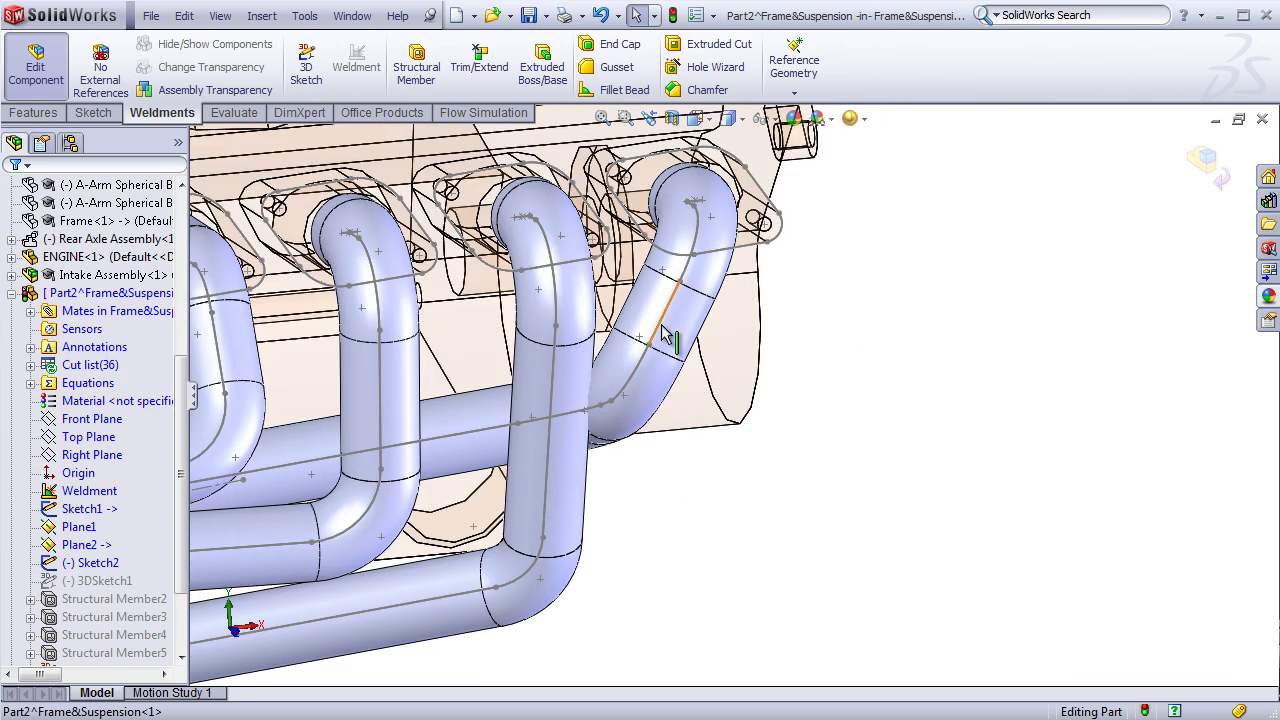
Edit the 3D sketch, reshape the lower bend of the last exhaust port's runner path, and rebuild
right_click(668, 338)
click(685, 283)
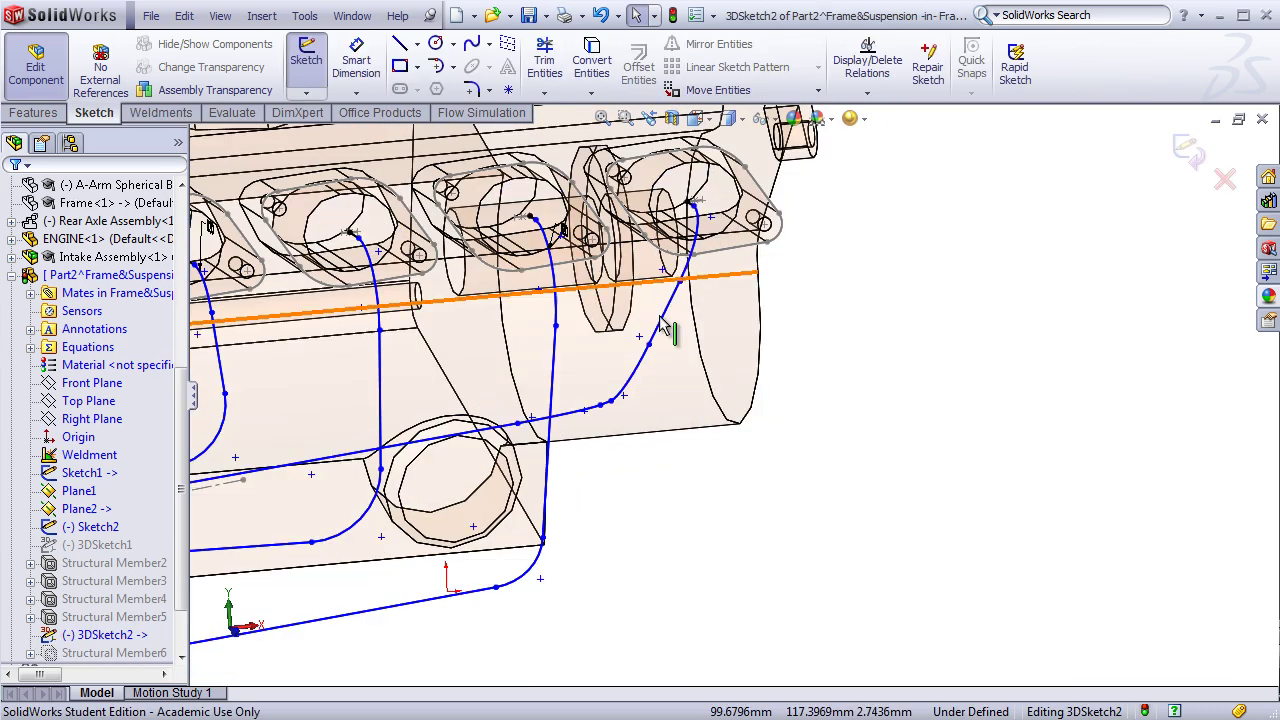
click(611, 401)
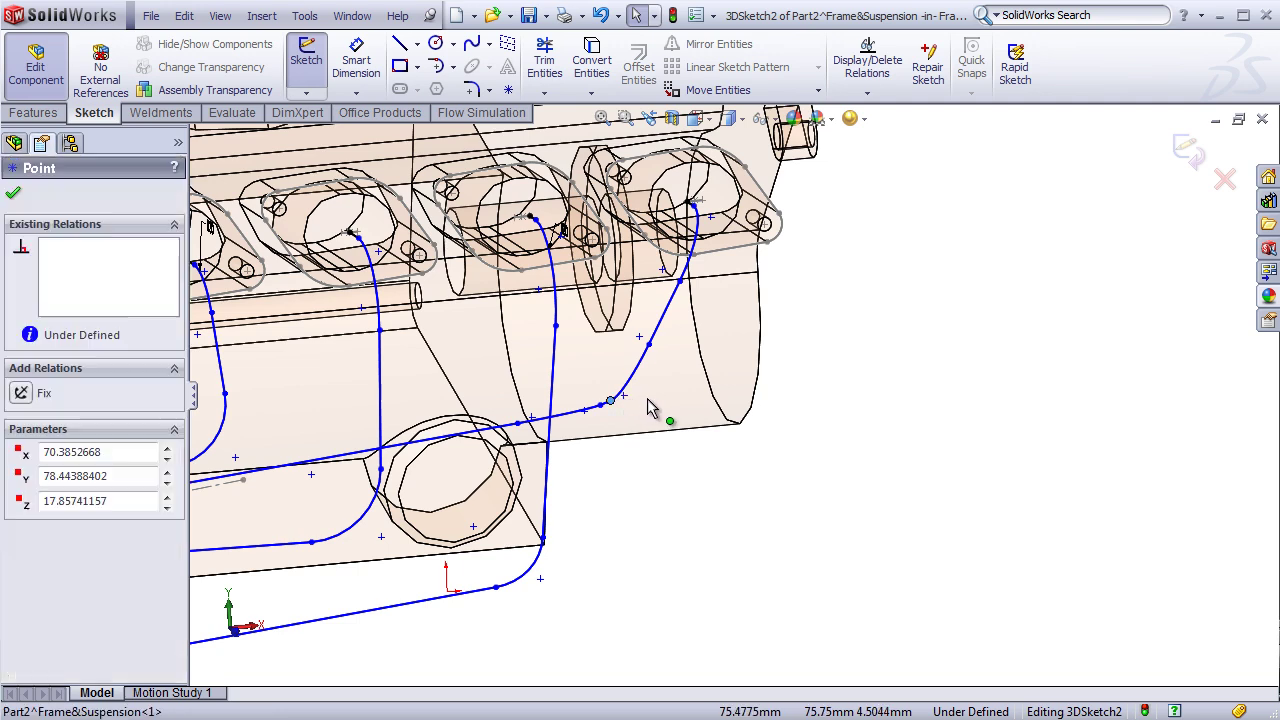
mouse_move(647, 398)
mouse_down()
mouse_move(663, 406)
mouse_move(627, 412)
mouse_move(682, 395)
mouse_up()
scroll(614, 482, down, 3)
click(724, 338)
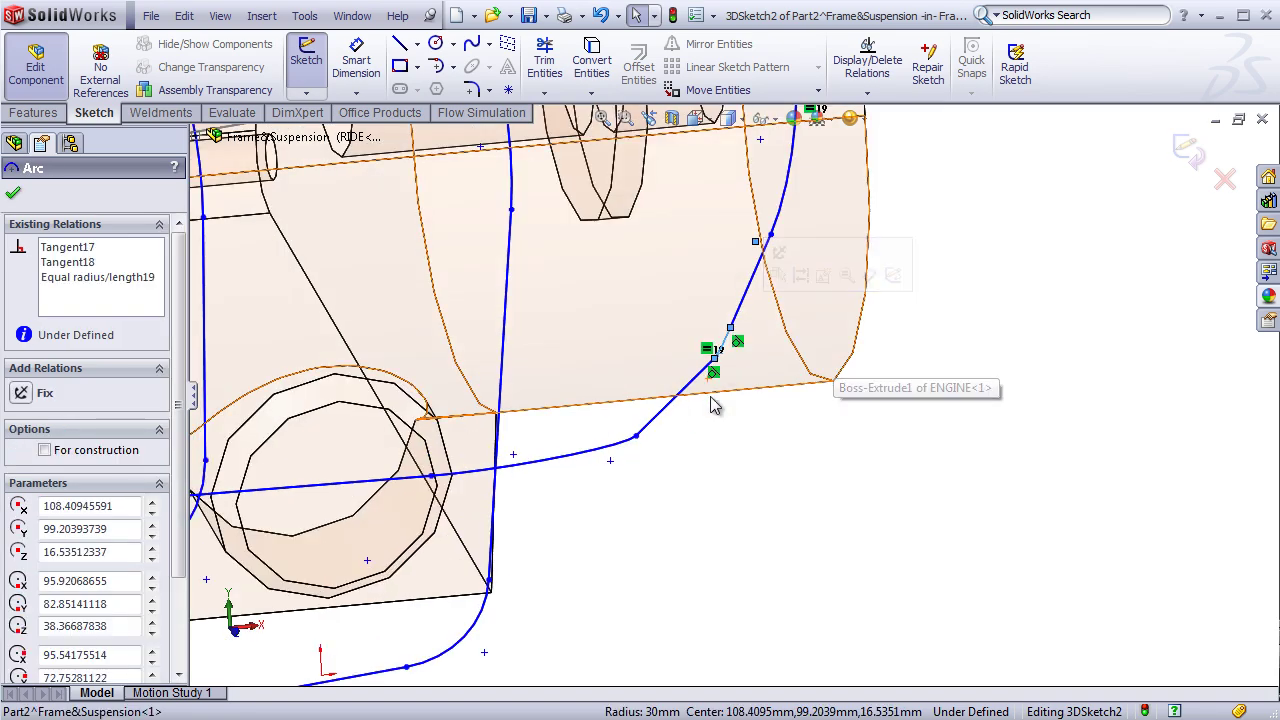
key(ctrl+b)
Adjust another point on the runner paths to improve pipe spacing and rebuild the part
scroll(586, 457, up, 5)
click(694, 351)
scroll(737, 389, down, 5)
middle_drag(737, 389, 800, 385)
drag(1032, 316, 1000, 322)
mouse_move(1000, 322)
middle_down()
mouse_move(883, 323)
mouse_move(760, 300)
mouse_move(843, 471)
mouse_move(1088, 464)
mouse_move(1160, 620)
middle_up()
click(700, 280)
key(ctrl+b)
Return to the assembly and show the hidden Frame component
scroll(843, 471, up, 5)
scroll(1088, 464, up, 5)
right_click(110, 545)
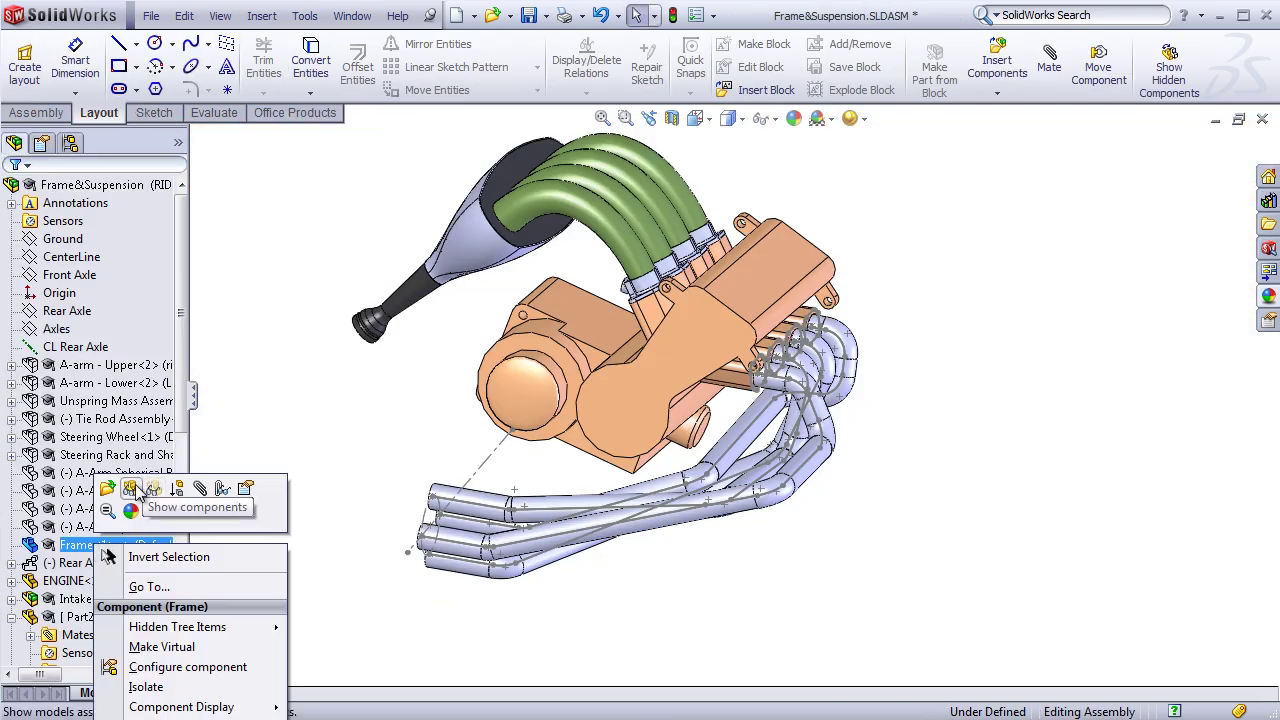
click(132, 489)
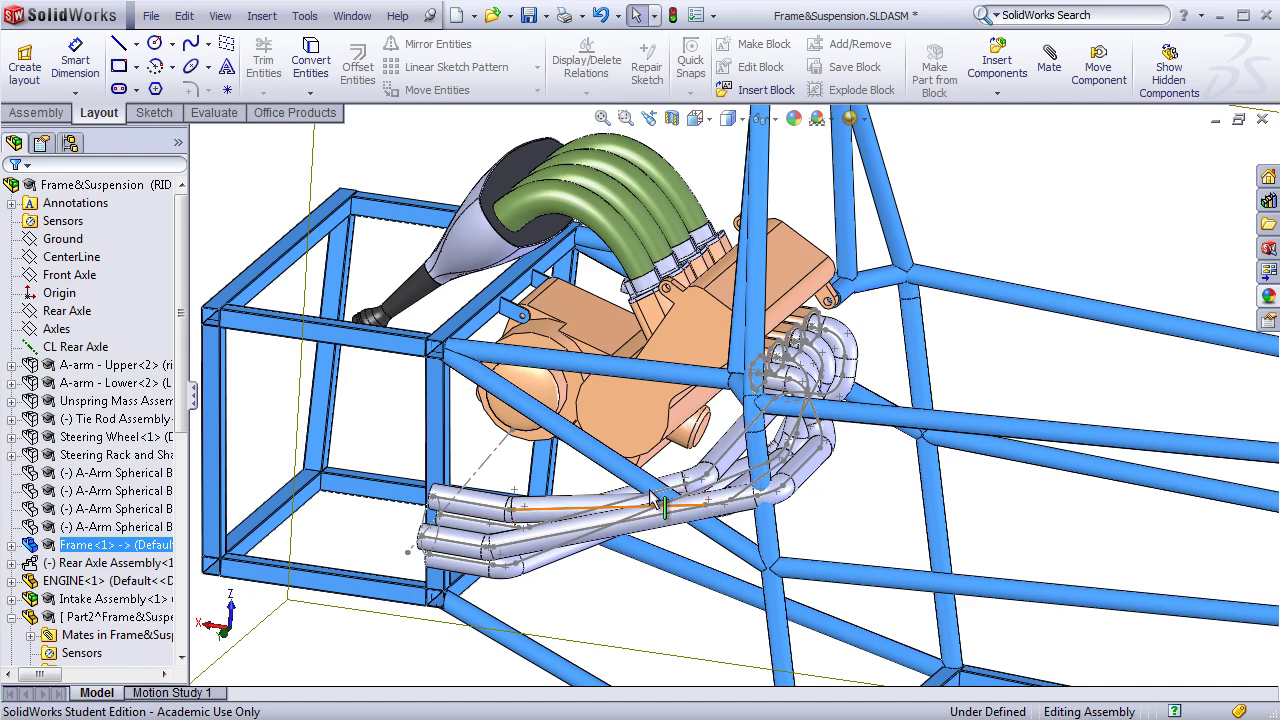
Examine the clearance between the header pipes, the engine and the frame tubes, including the collector end
scroll(755, 490, down, 5)
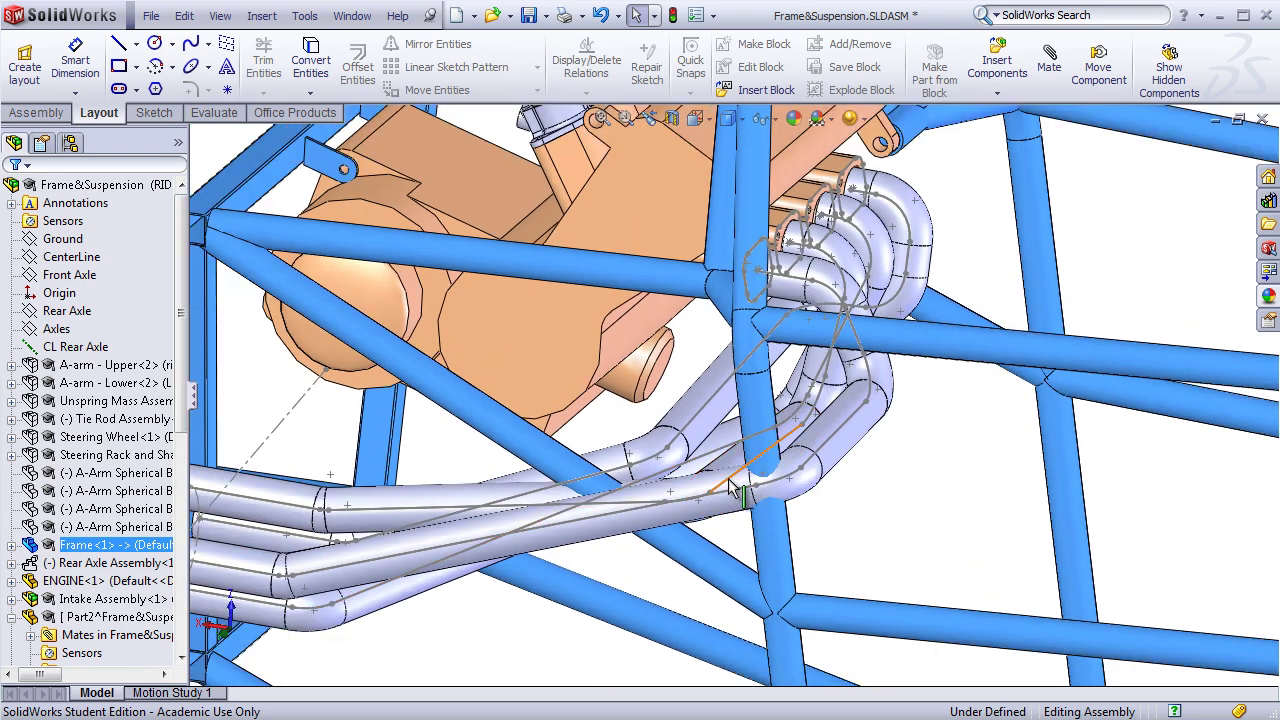
middle_click(660, 400)
middle_drag(660, 400, 586, 405)
scroll(586, 405, up, 1)
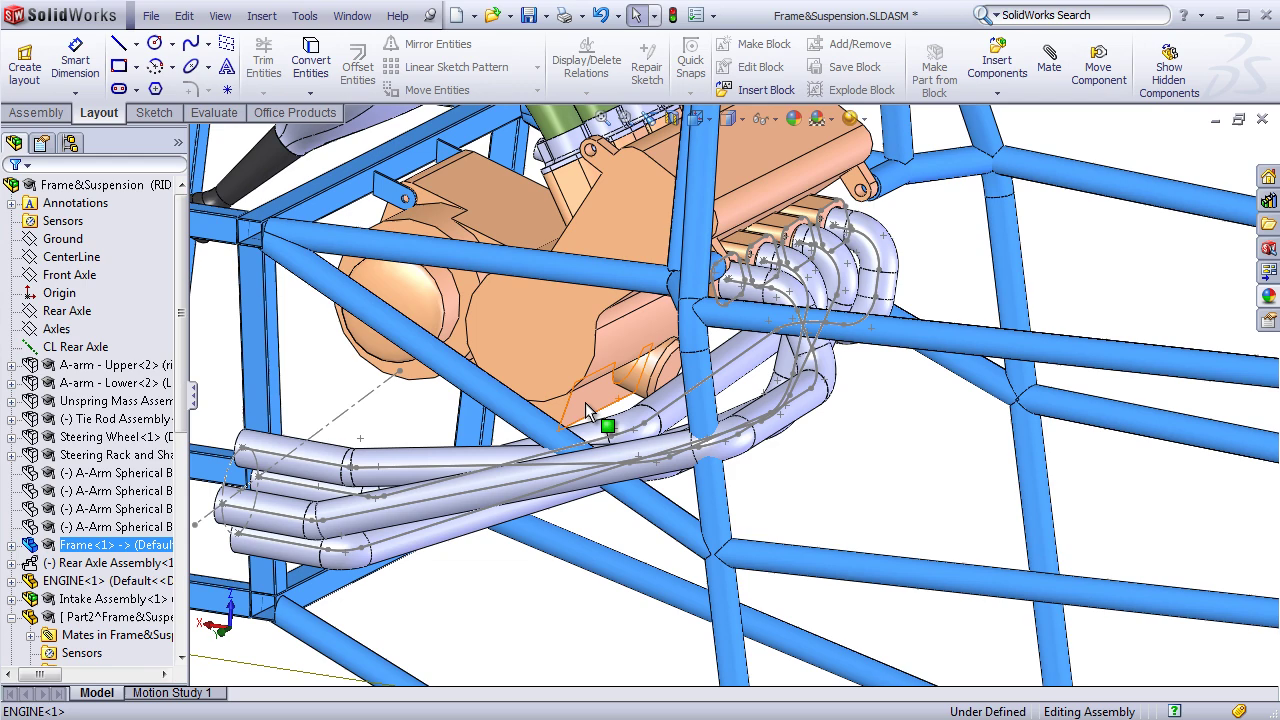
scroll(588, 412, up, 6)
scroll(690, 370, down, 2)
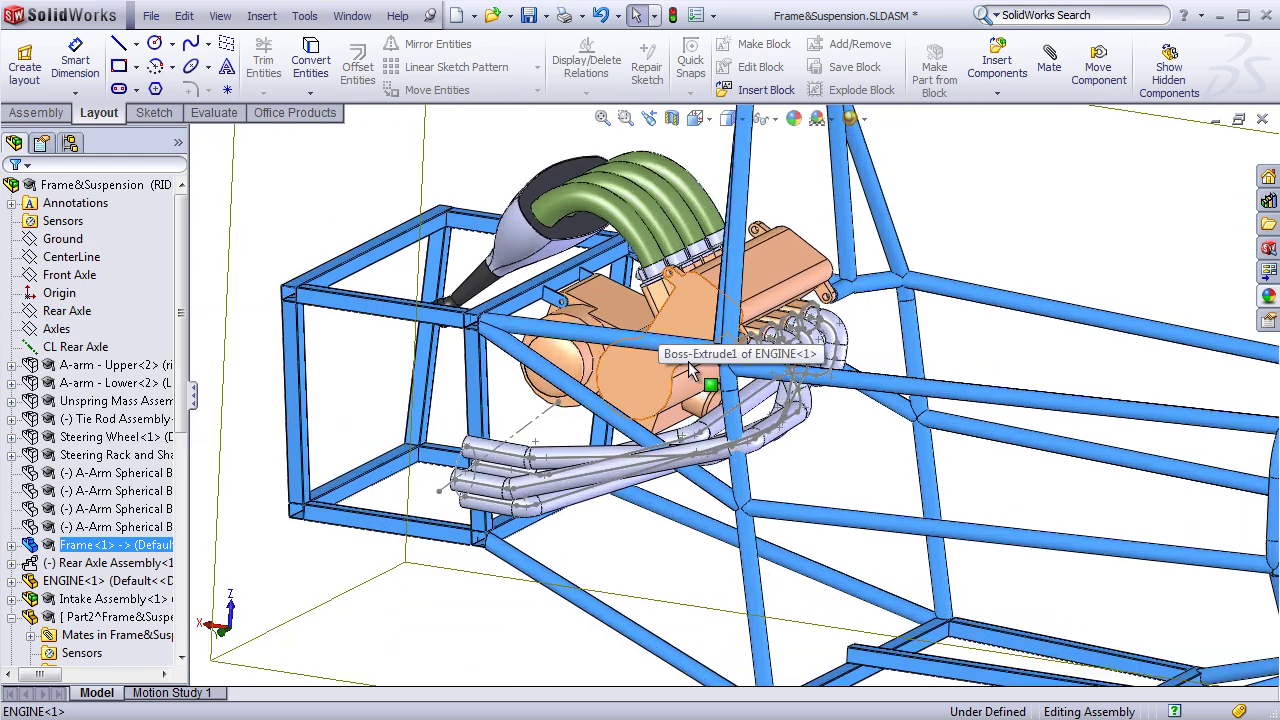
scroll(690, 370, down, 4)
scroll(449, 438, down, 3)
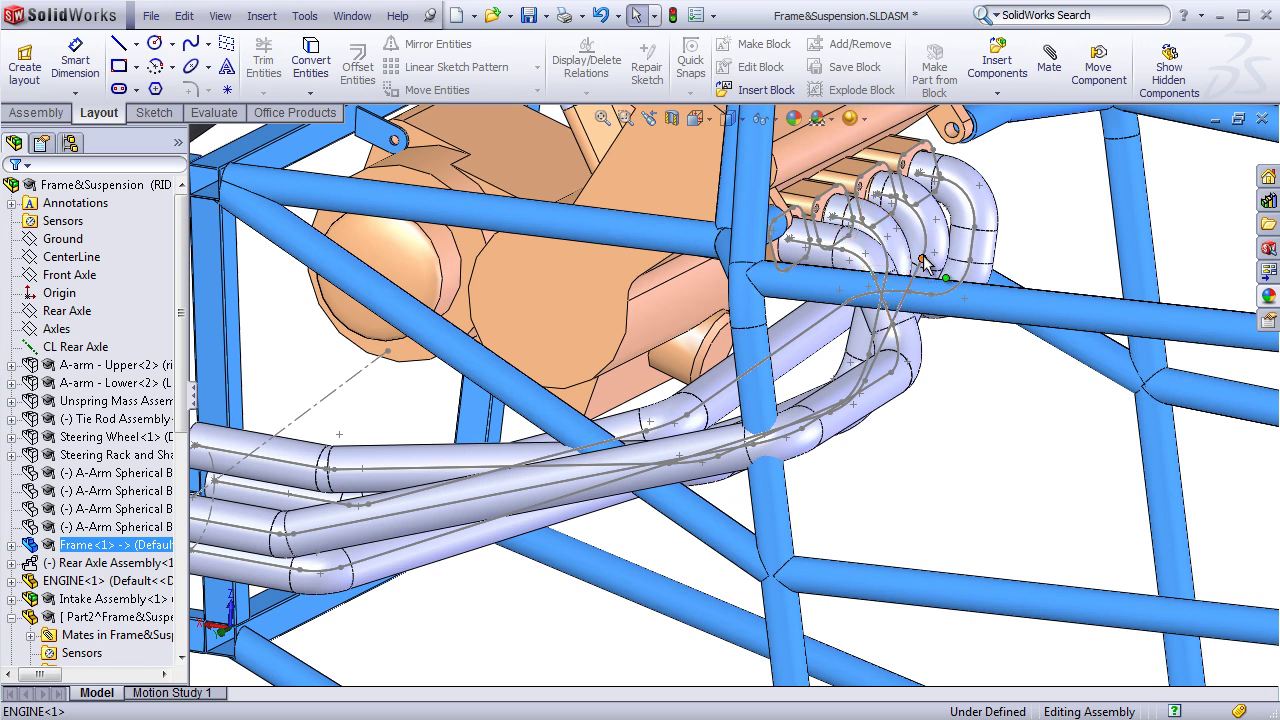
scroll(913, 277, up, 1)
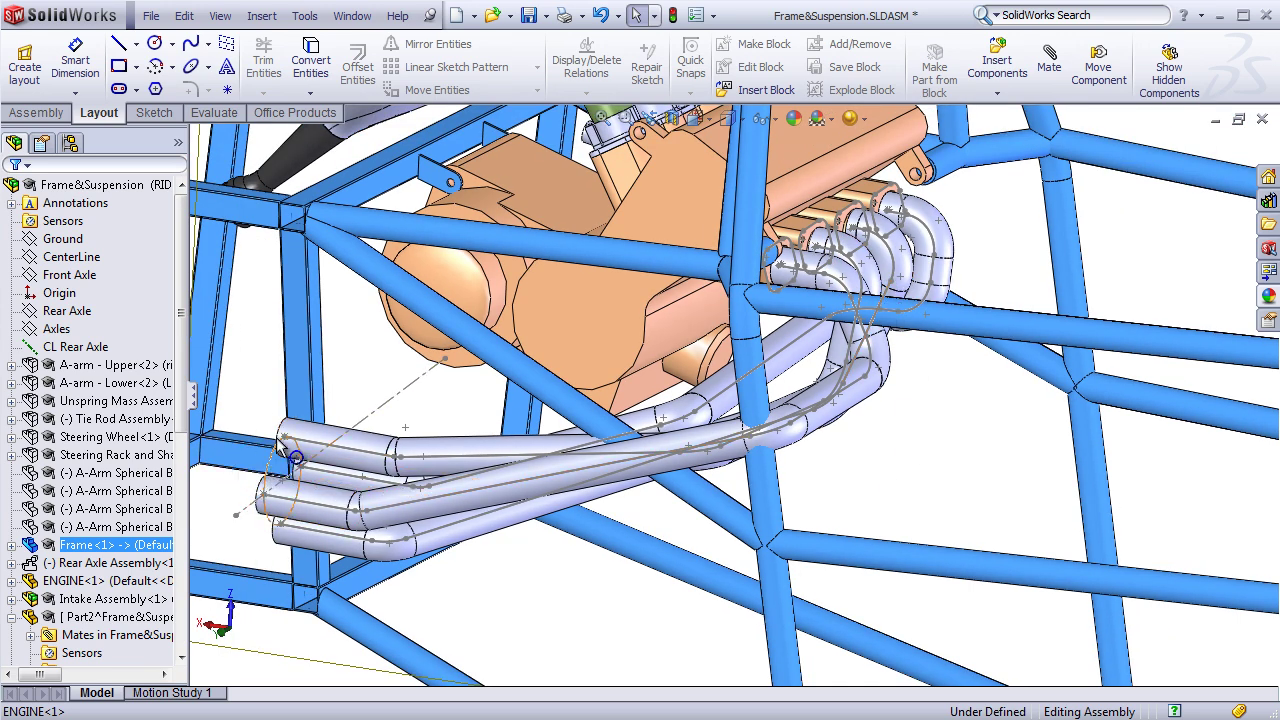
scroll(280, 457, up, 3)
scroll(421, 422, down, 2)
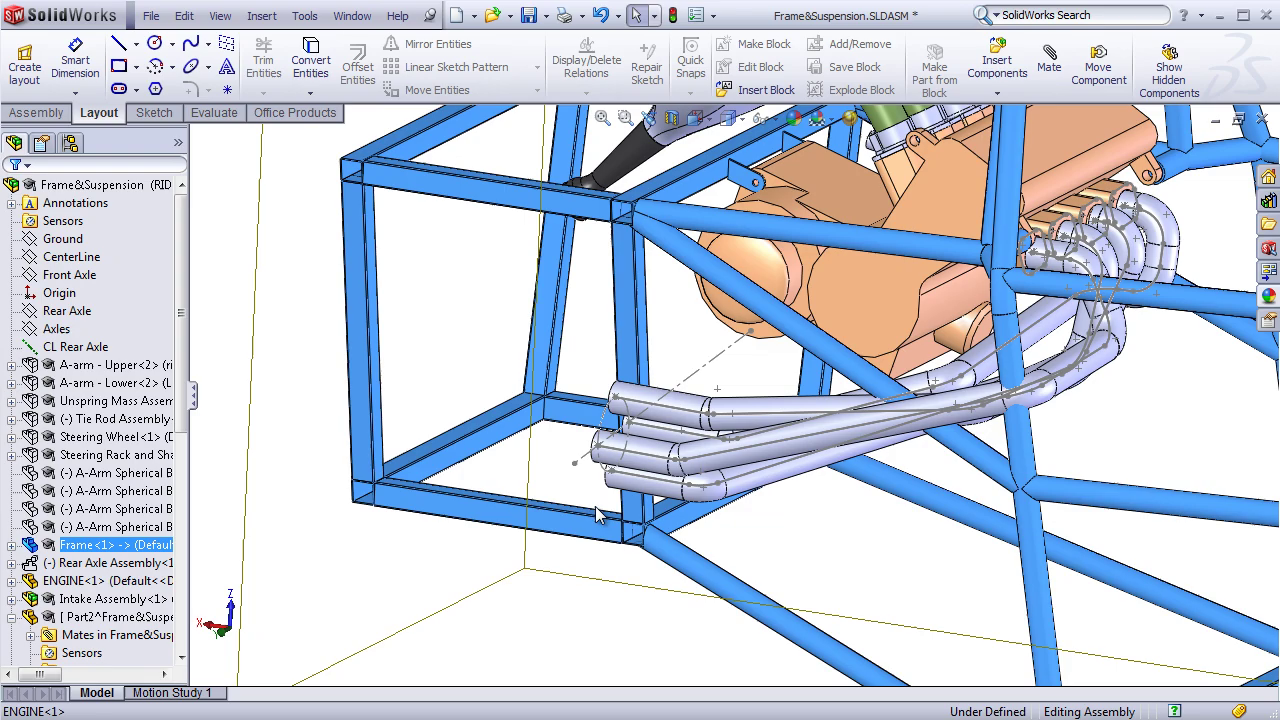
scroll(1063, 406, up, 2)
scroll(1100, 377, down, 2)
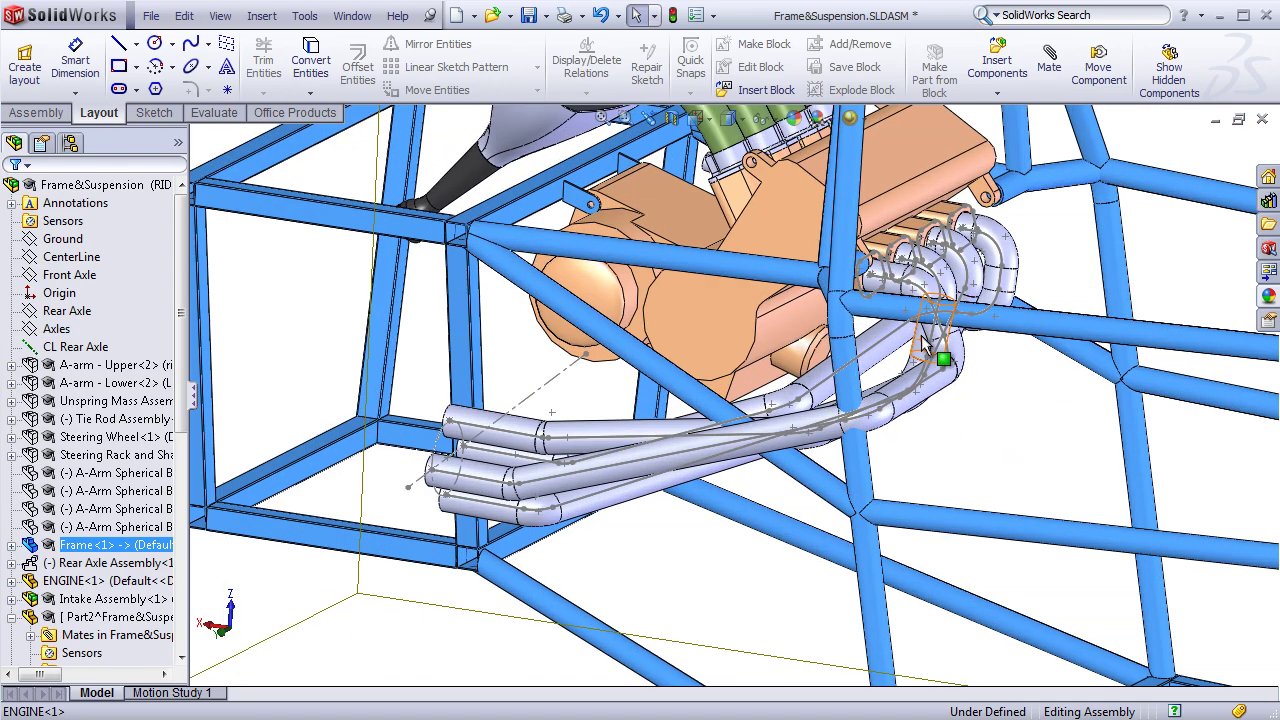
Reposition the lower runner path near the frame's upright tube and rebuild
key(Escape)
scroll(1197, 374, down, 2)
double_click(777, 399)
drag(766, 412, 632, 499)
key(ctrl+b)
Edit the collector layout sketch, move its centerline's free end downward, and rebuild
mouse_move(600, 455)
middle_down()
mouse_move(566, 428)
mouse_move(369, 386)
middle_up()
scroll(366, 386, down, 4)
double_click(335, 372)
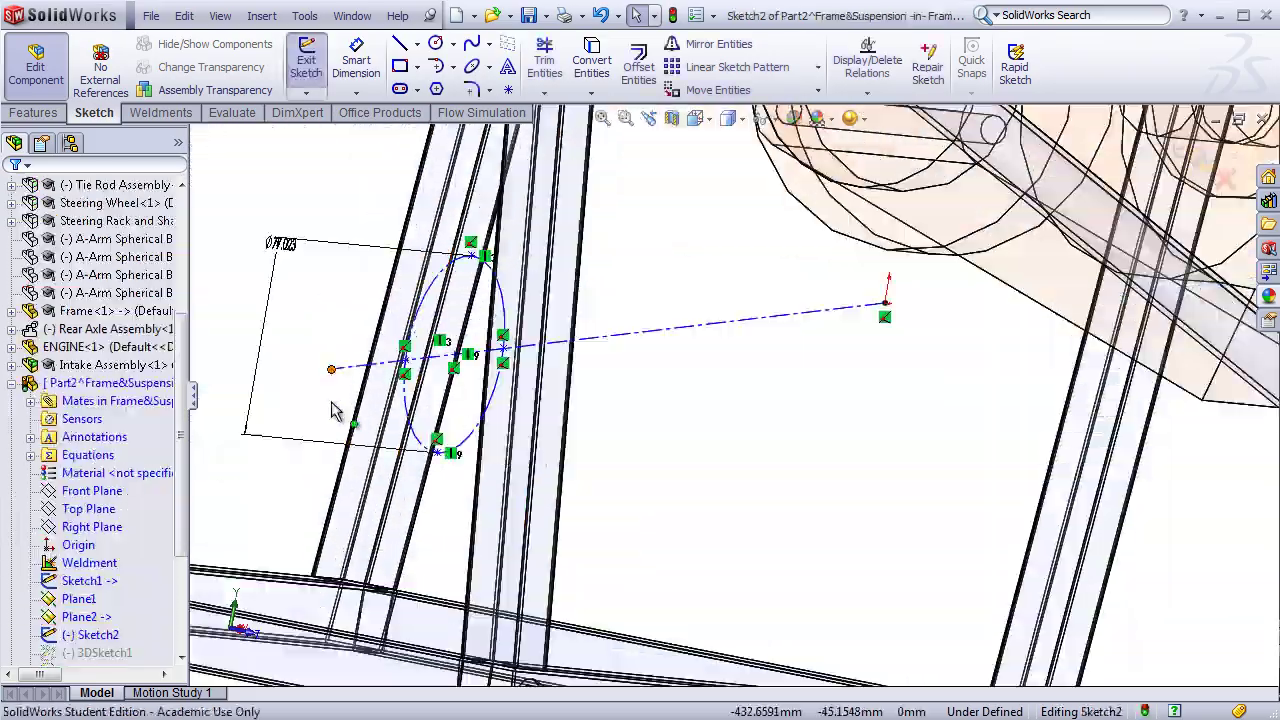
drag(374, 364, 385, 525)
key(ctrl+b)
Reopen the runner path sketch, reposition the points at the lower bends, and rebuild the pipes
mouse_move(1170, 500)
middle_down()
mouse_move(1129, 480)
mouse_move(840, 463)
middle_up()
scroll(835, 463, up, 3)
double_click(829, 466)
mouse_move(837, 524)
mouse_down()
mouse_move(766, 507)
mouse_move(726, 277)
mouse_move(694, 500)
mouse_up()
scroll(855, 492, down, 2)
scroll(718, 388, up, 2)
drag(966, 483, 826, 368)
drag(788, 461, 752, 448)
key(ctrl+b)
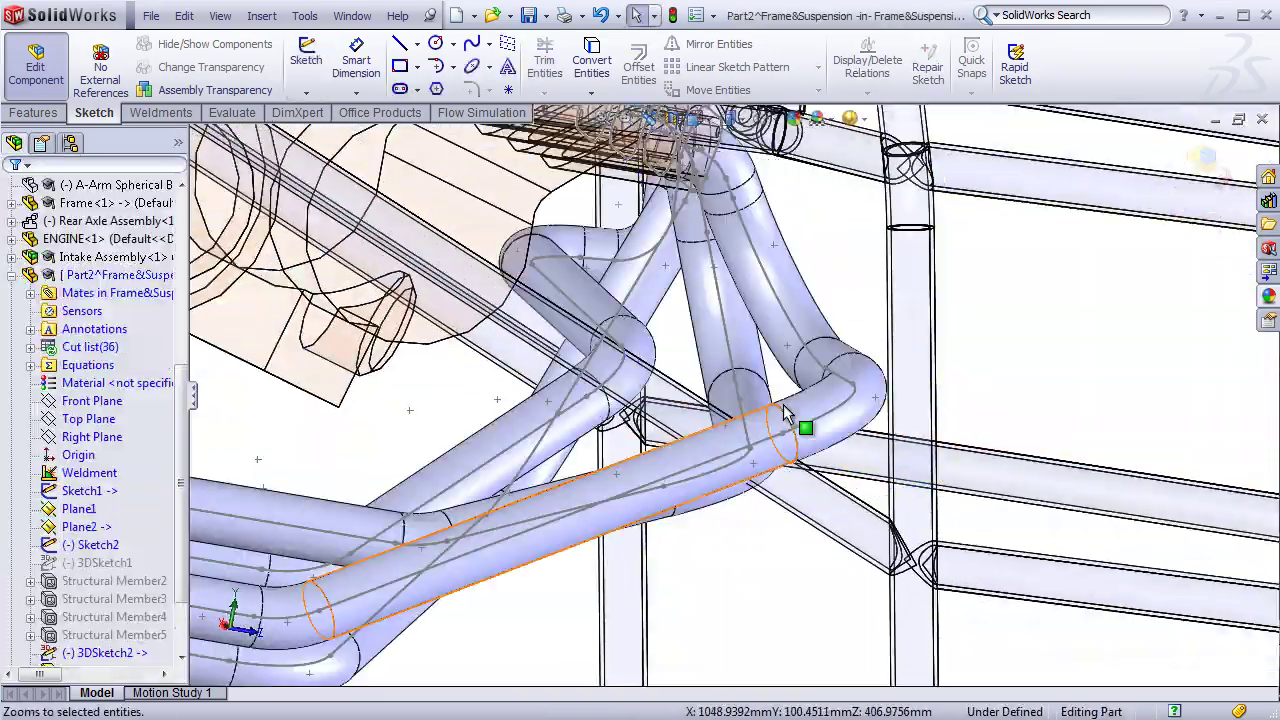
Edit the runner path sketch again and move a bend point away from the adjacent runners
right_click(634, 428)
middle_drag(783, 410, 300, 498)
click(649, 374)
scroll(300, 498, down, 3)
drag(668, 318, 1019, 259)
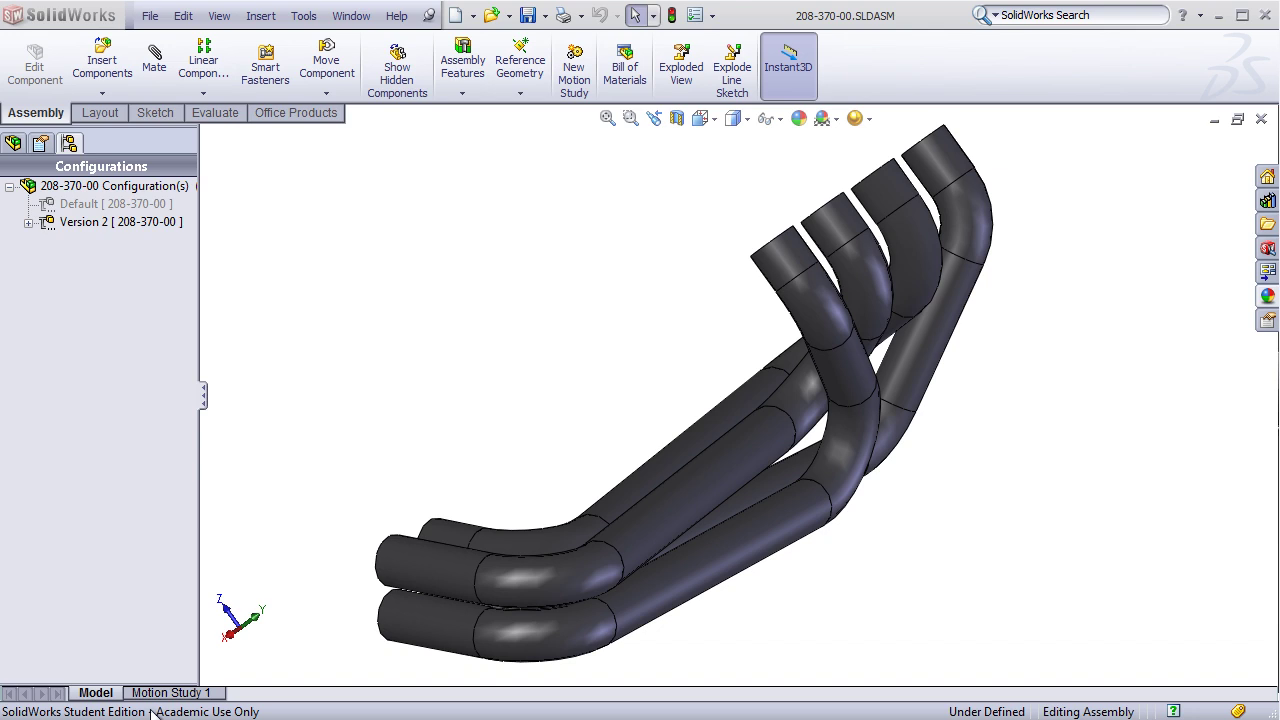
Open the 208-371-06 tube of the 208-370-00 assembly in its own window
click(917, 363)
right_click(917, 363)
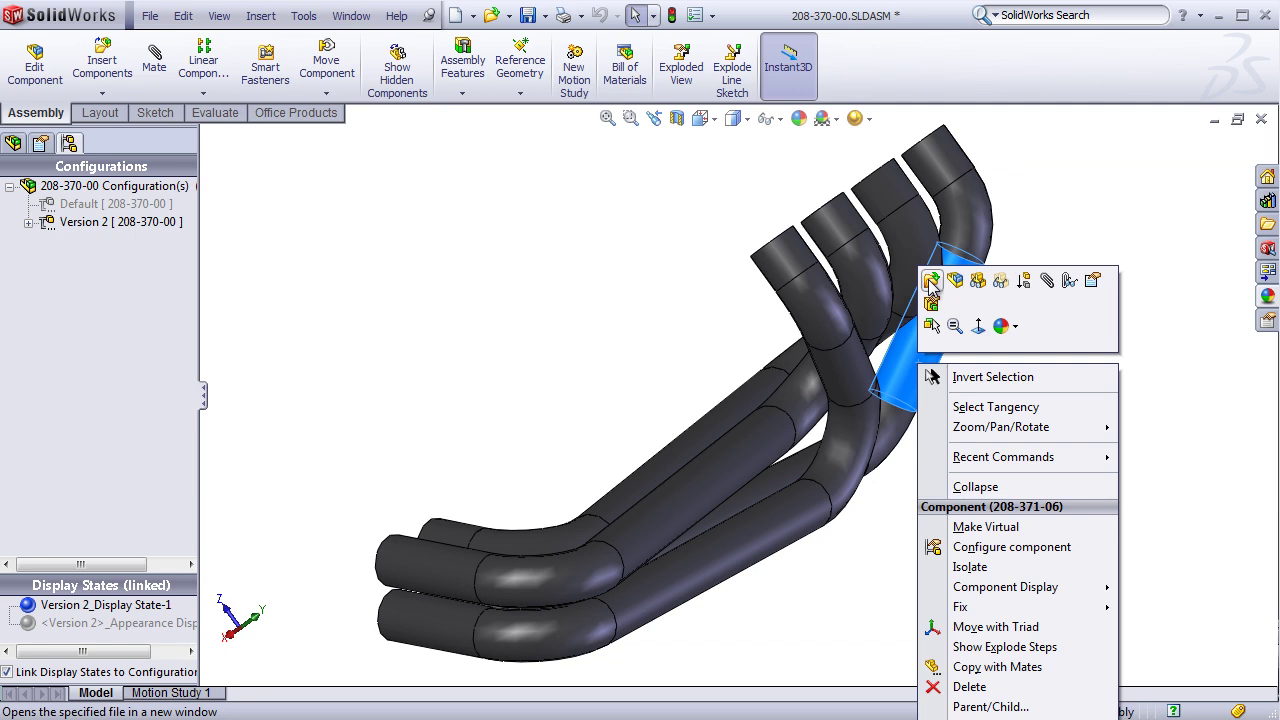
click(931, 281)
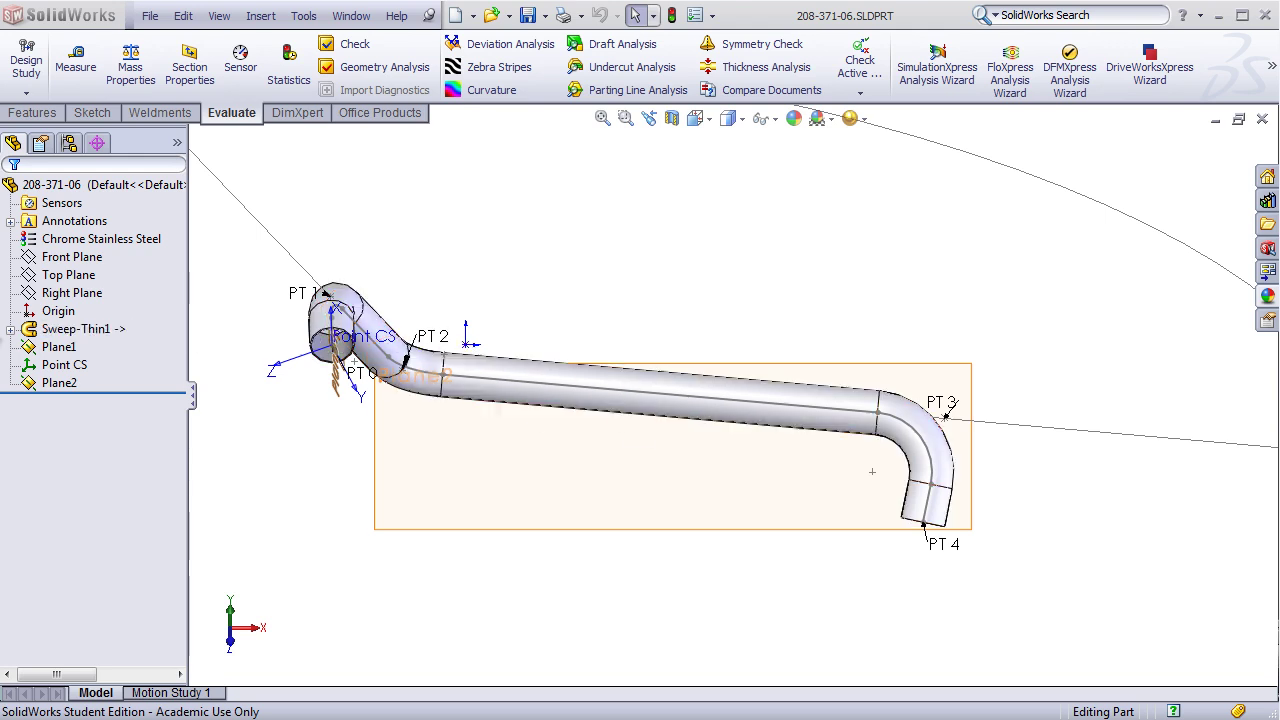
Open 3DSketch1, the path of the Sweep-Thin1 feature, for editing
click(10, 329)
click(88, 364)
right_click(75, 366)
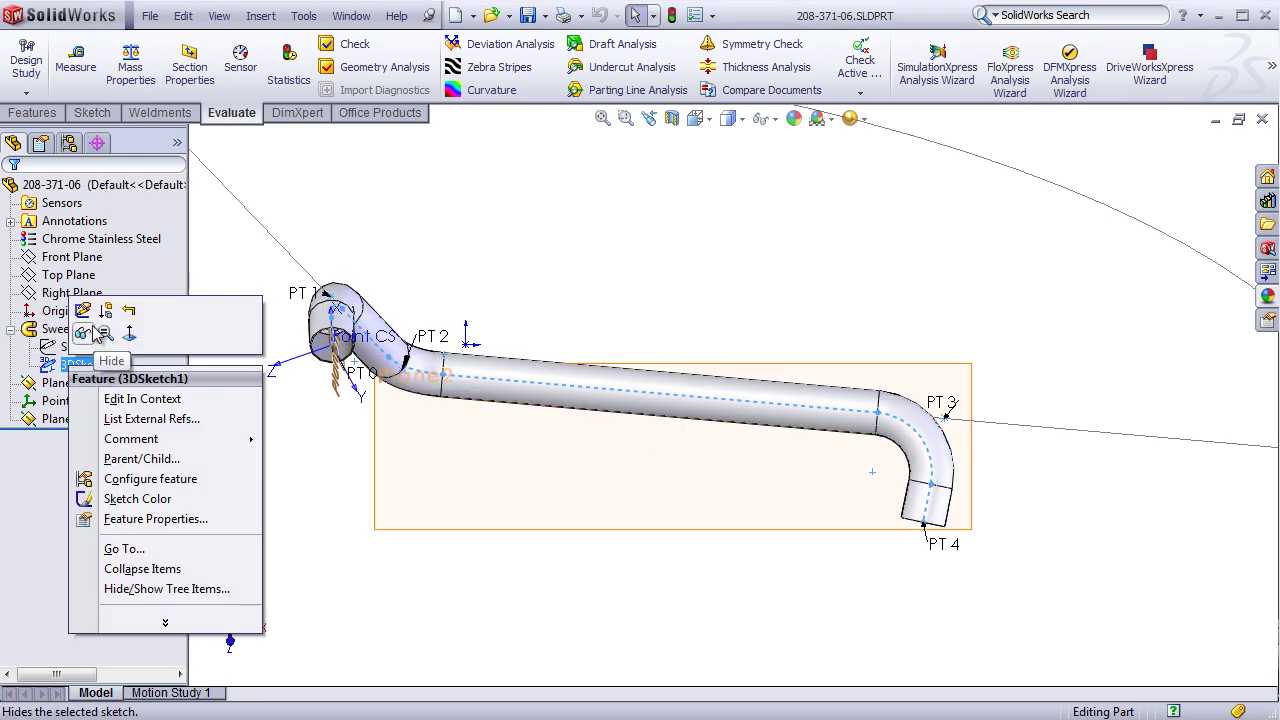
click(84, 311)
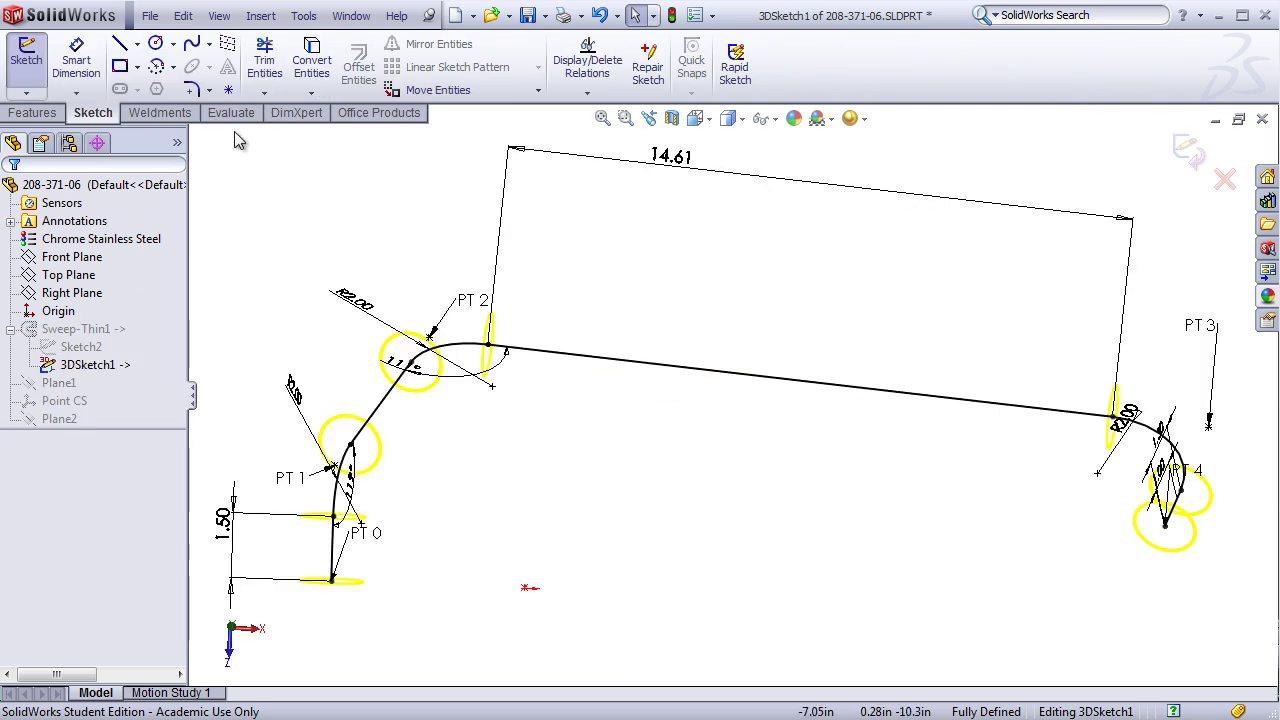
Measure the total length of the tube path by selecting all its lines and arcs
click(231, 115)
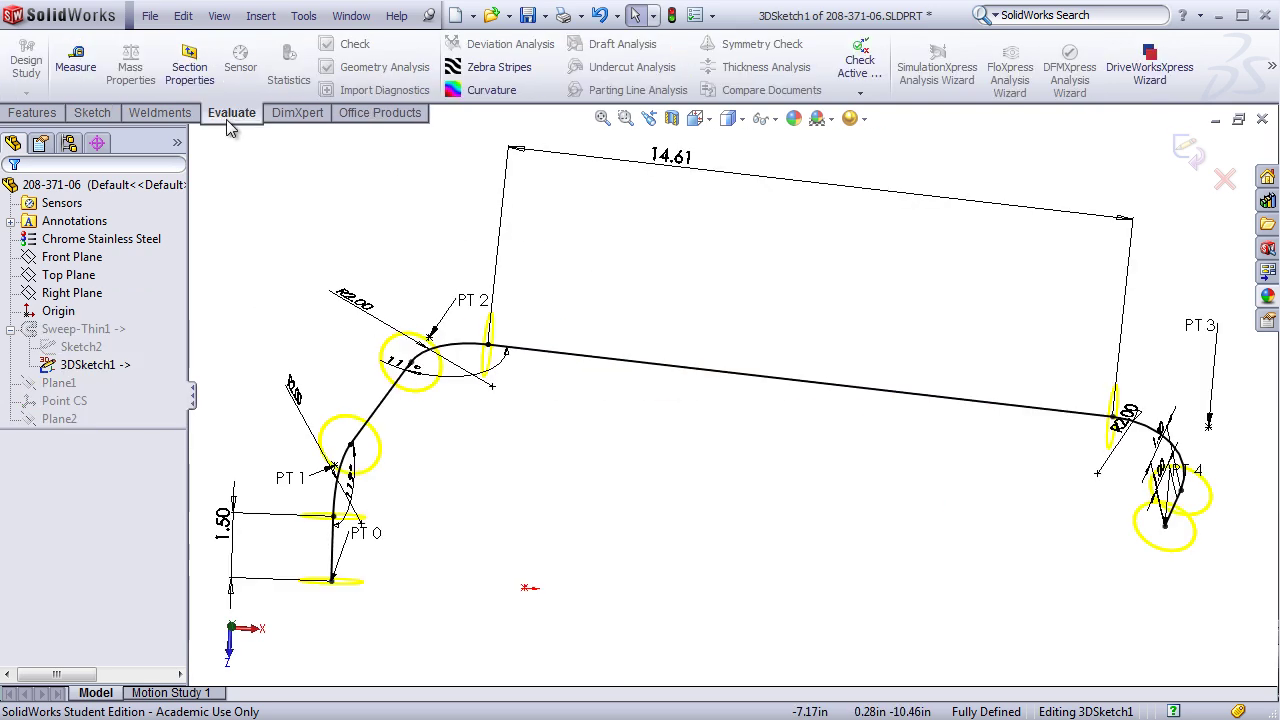
click(80, 68)
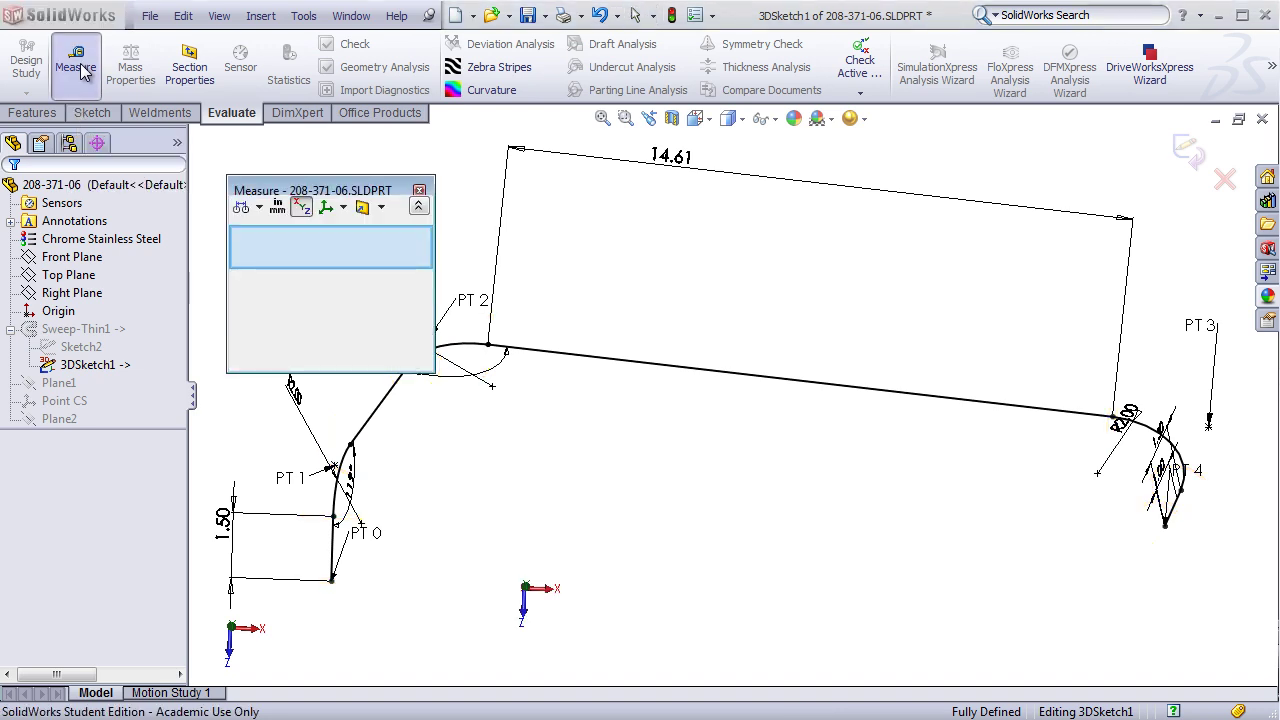
click(336, 560)
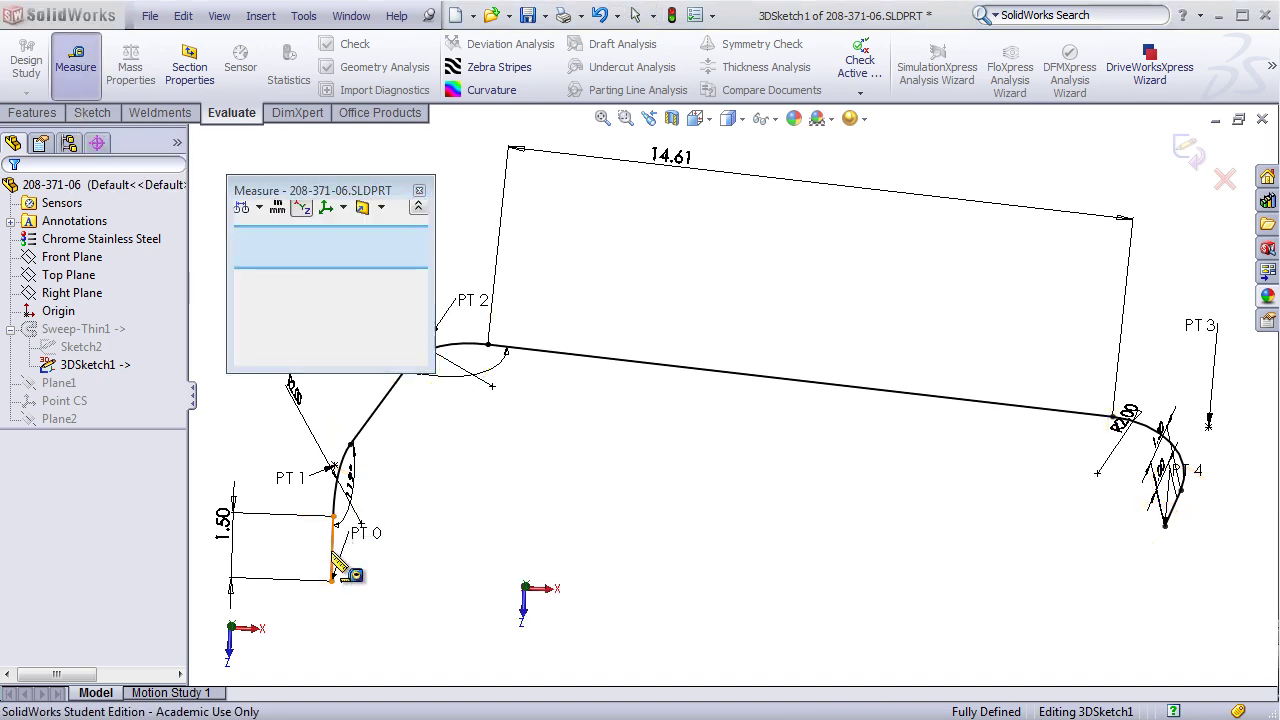
click(346, 466)
click(446, 346)
click(720, 371)
click(1162, 434)
click(1174, 506)
click(366, 281)
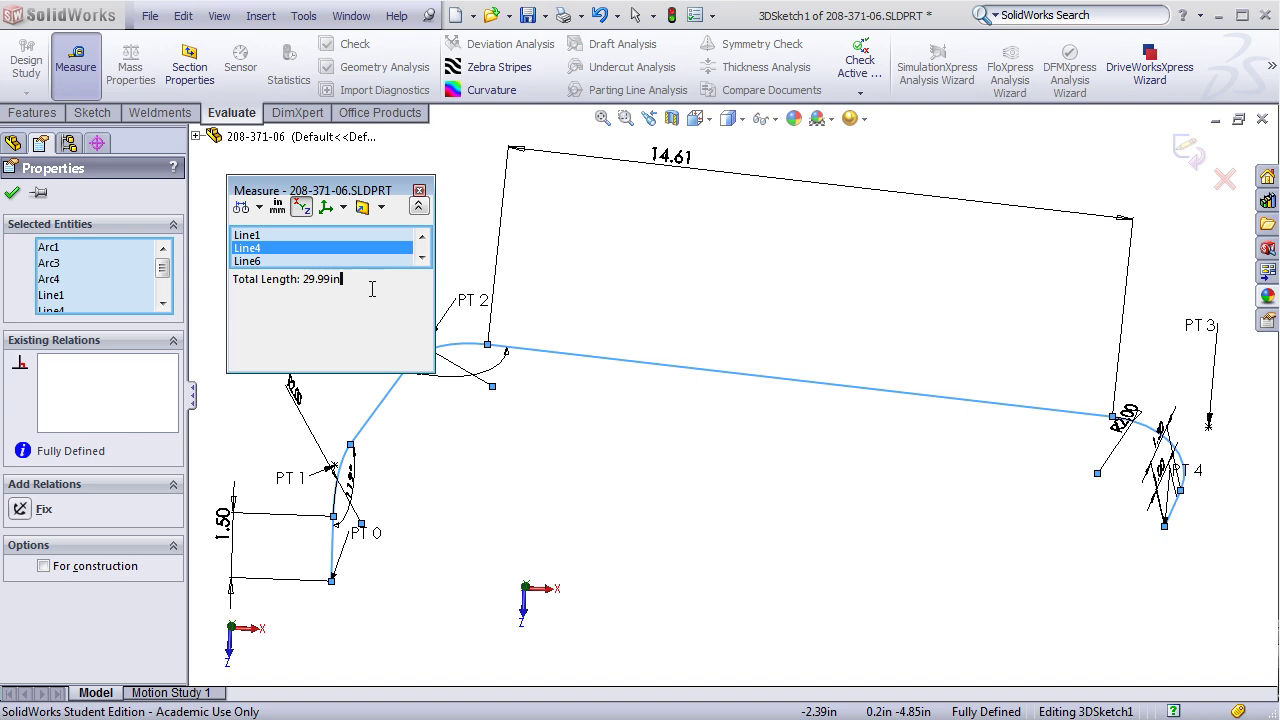
click(419, 208)
click(424, 185)
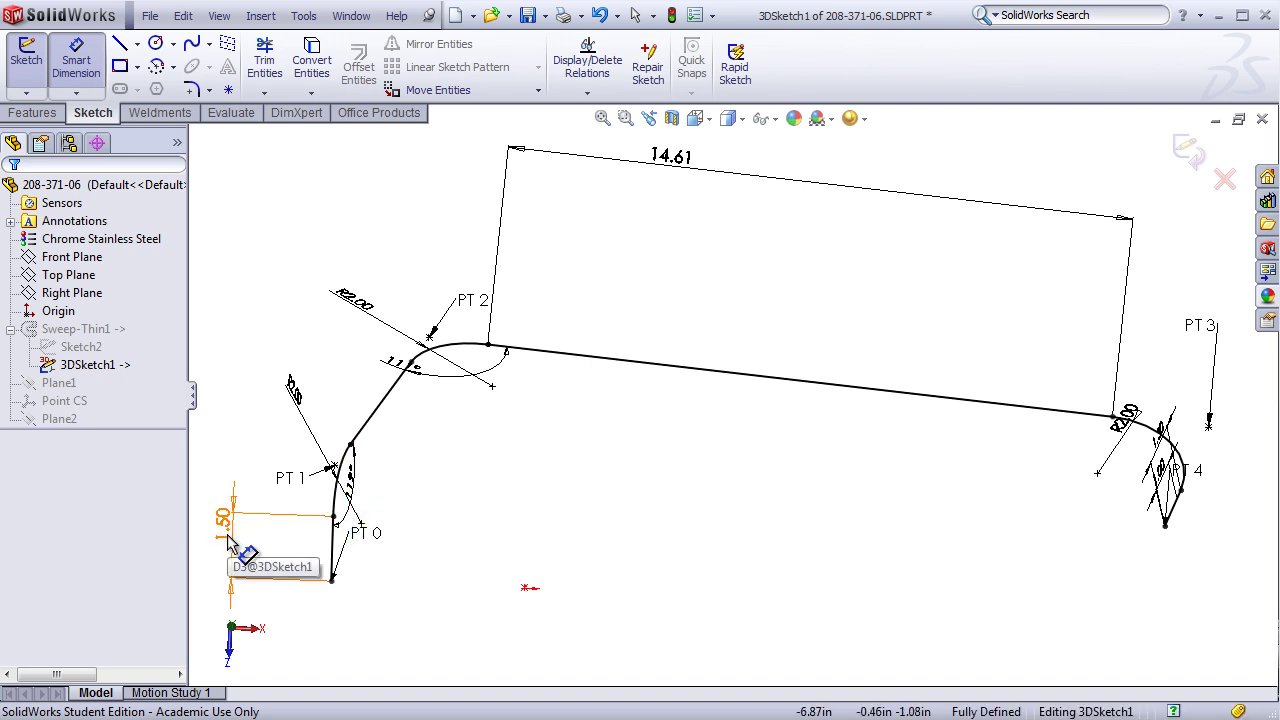
Add a driven arc-length dimension to the bend at PT 1 using the arc and its two endpoints
click(343, 507)
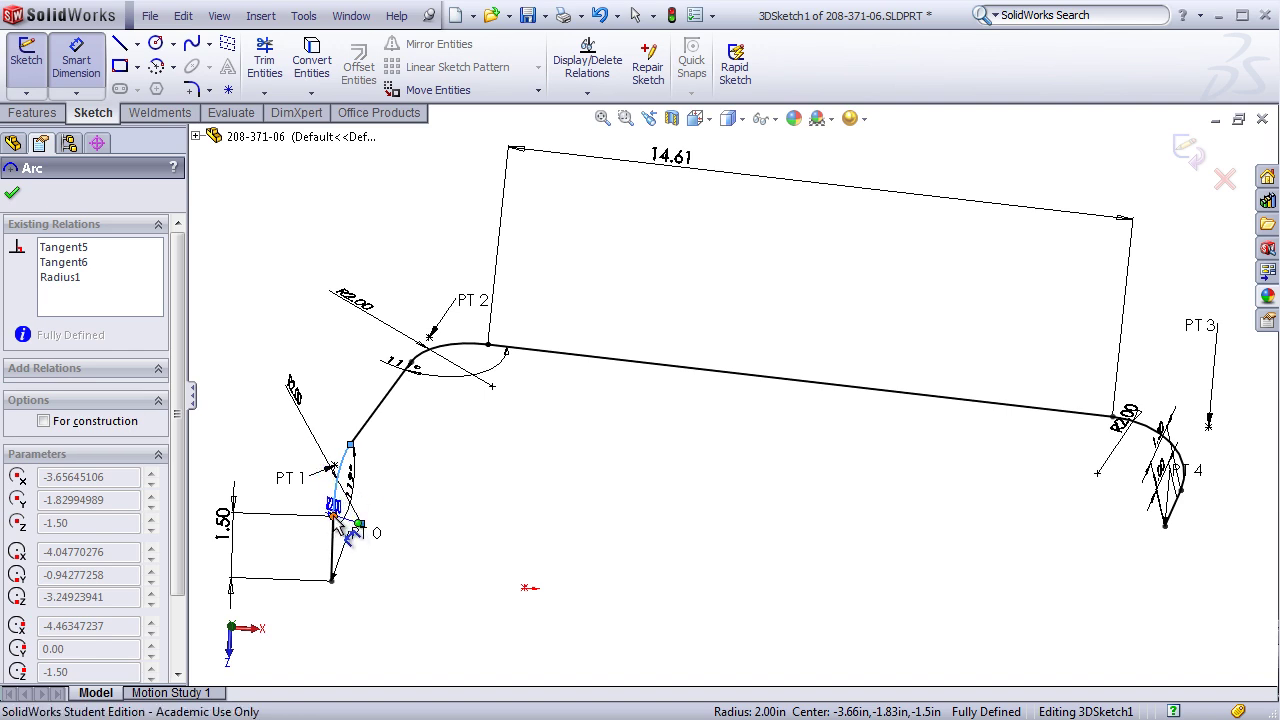
click(351, 447)
click(350, 448)
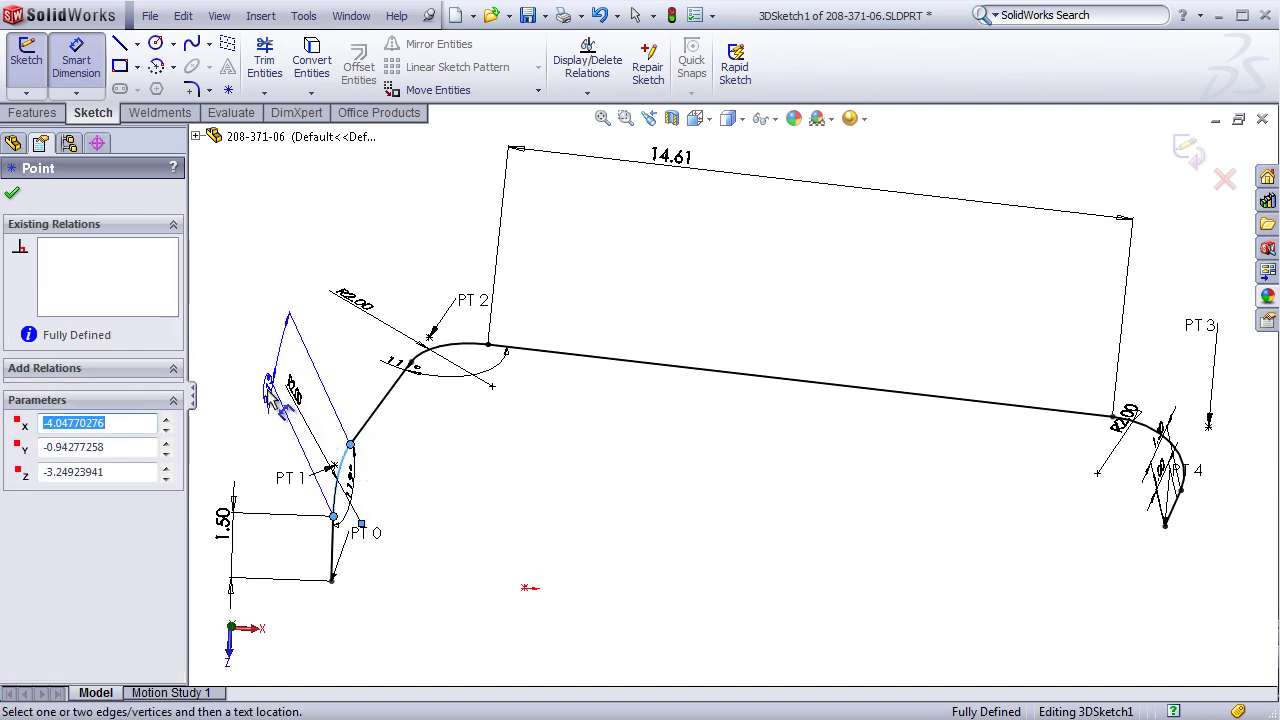
click(268, 332)
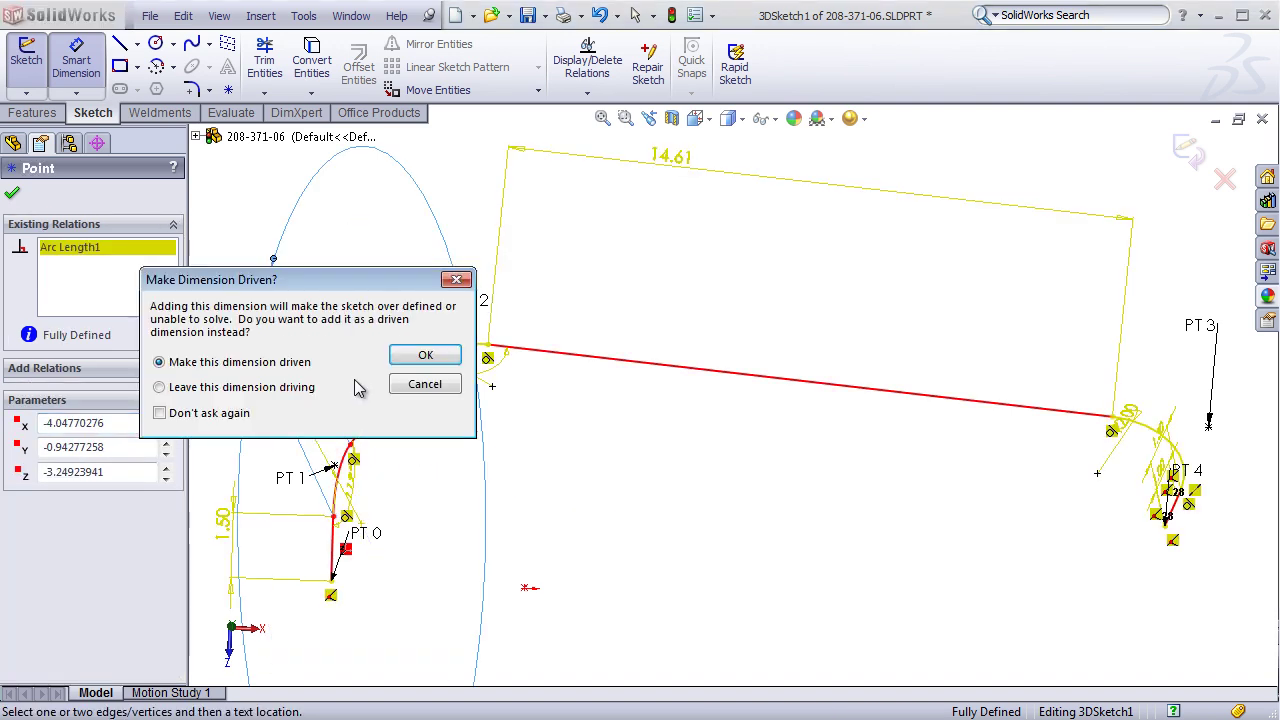
click(424, 356)
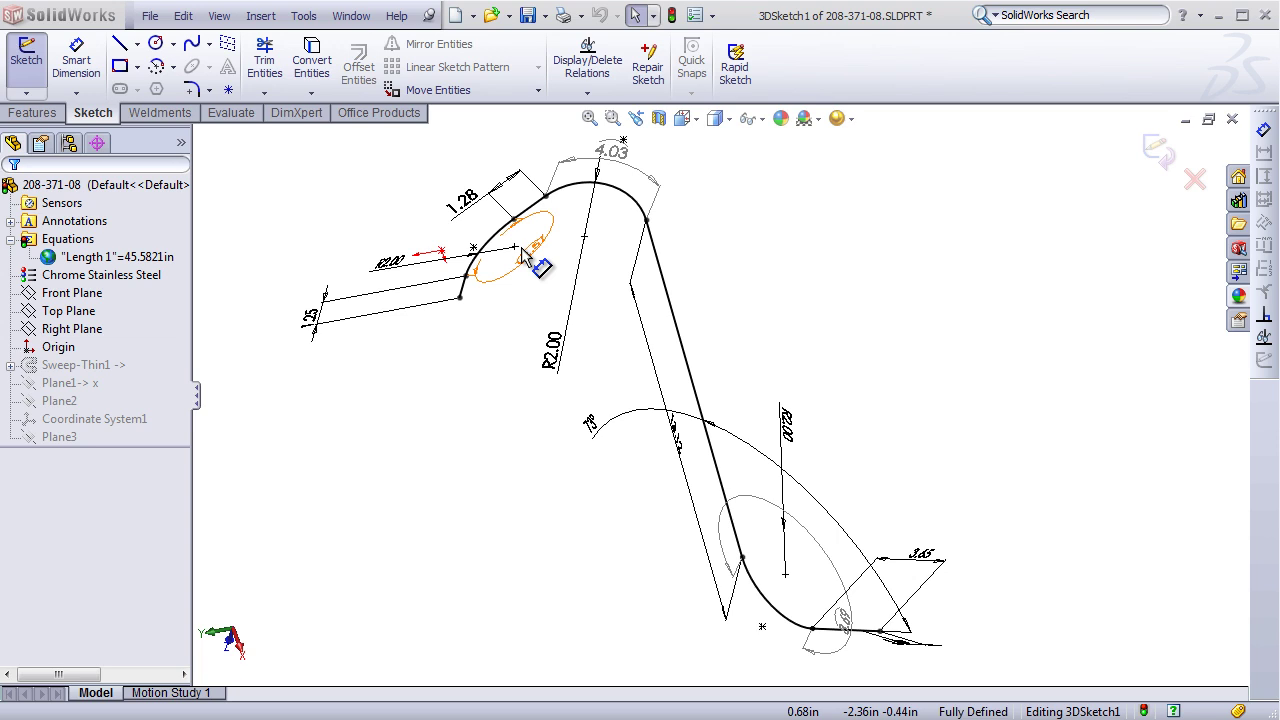
Open the equations of part 208-371-08 for text editing
click(45, 241)
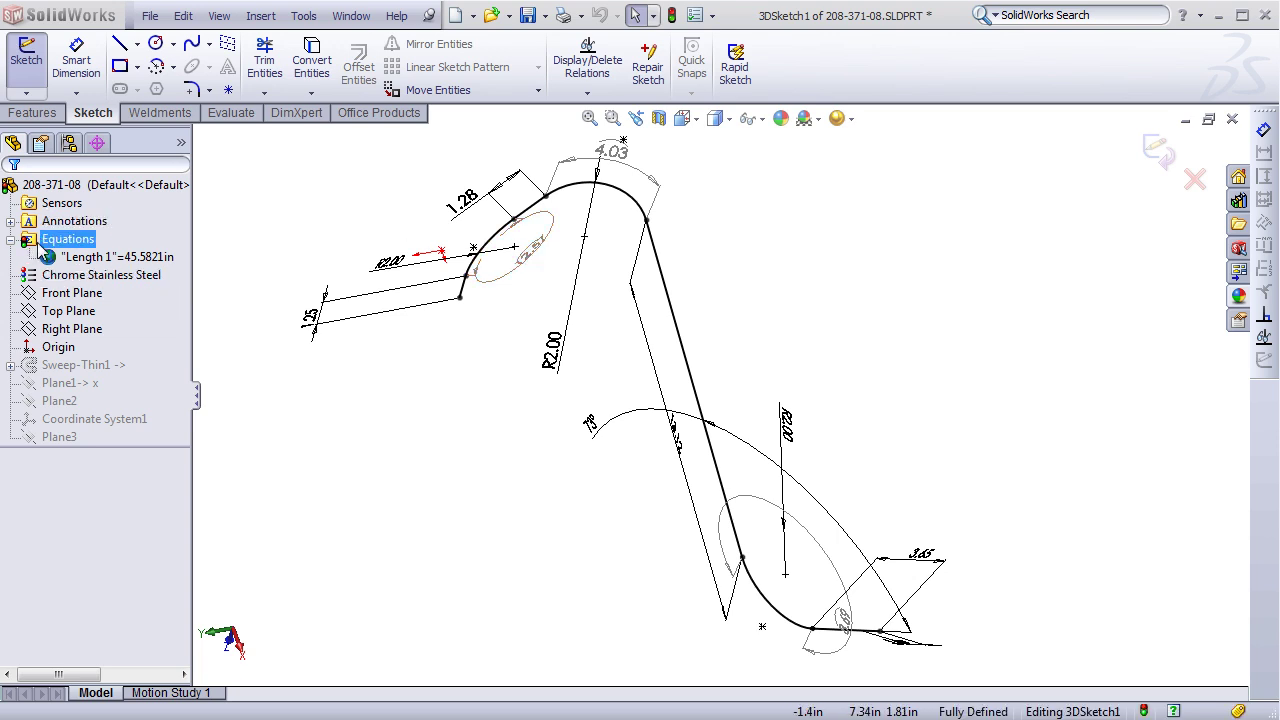
right_click(42, 250)
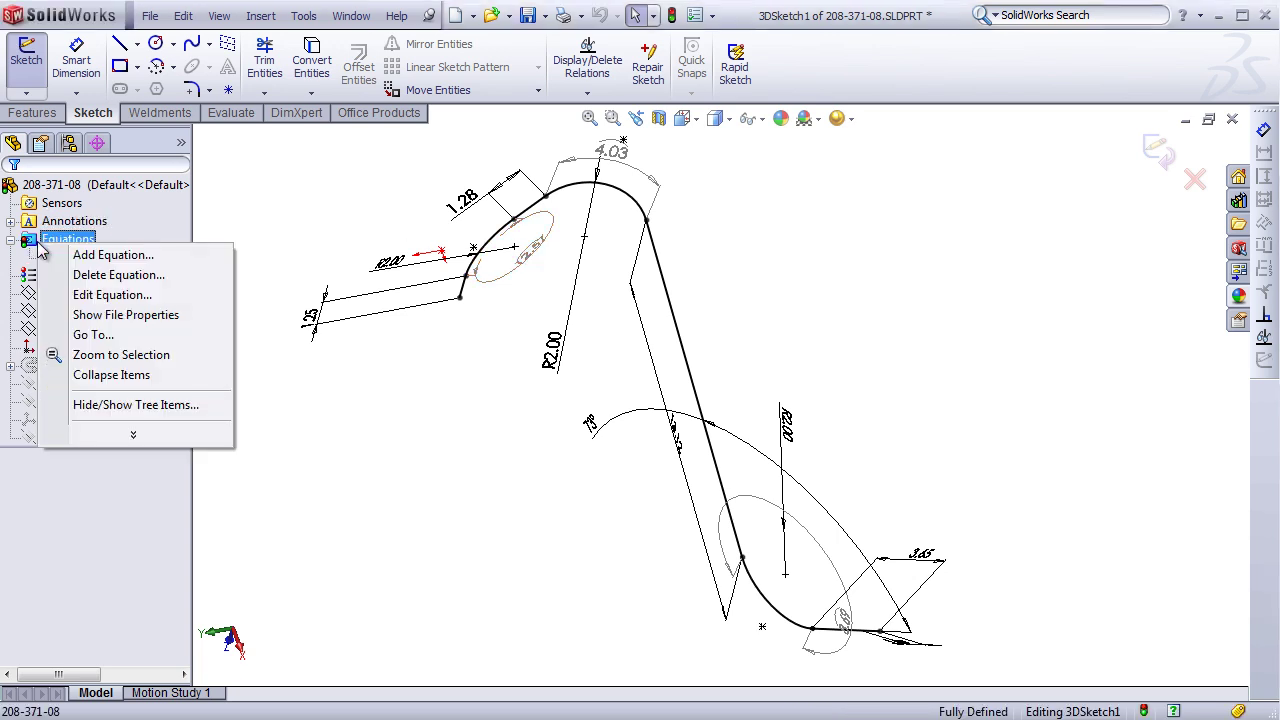
click(100, 295)
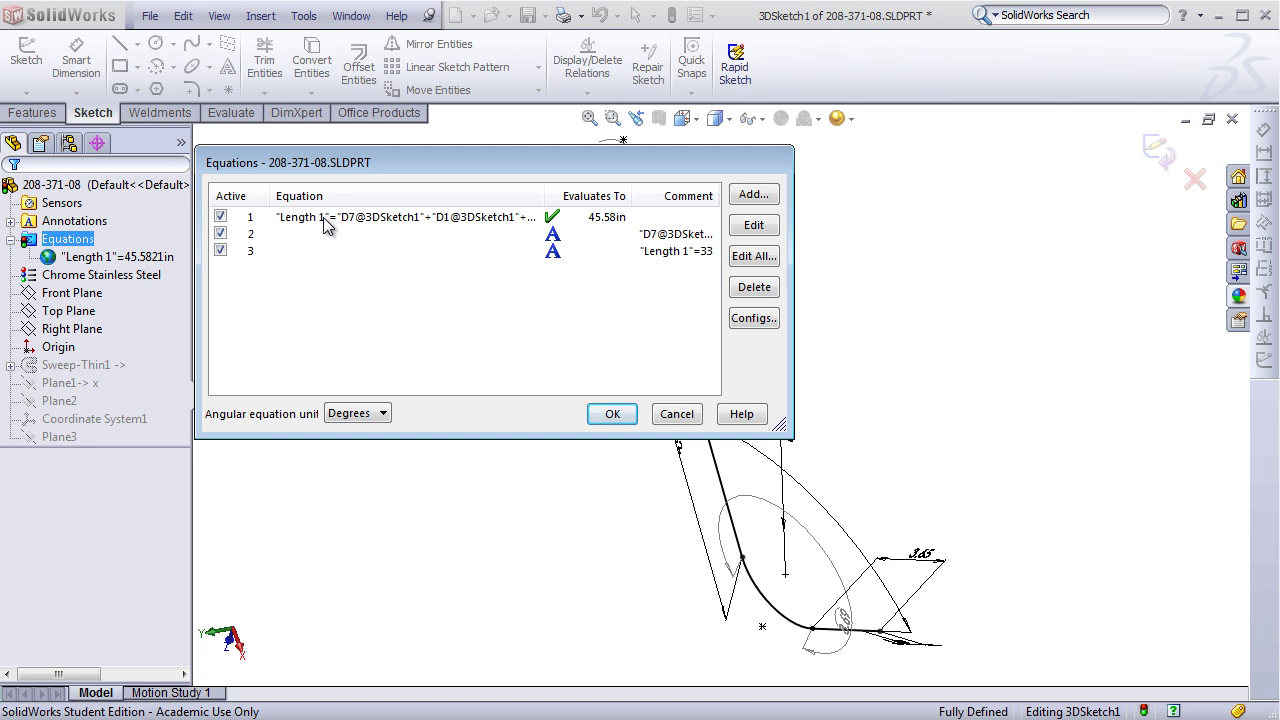
double_click(325, 224)
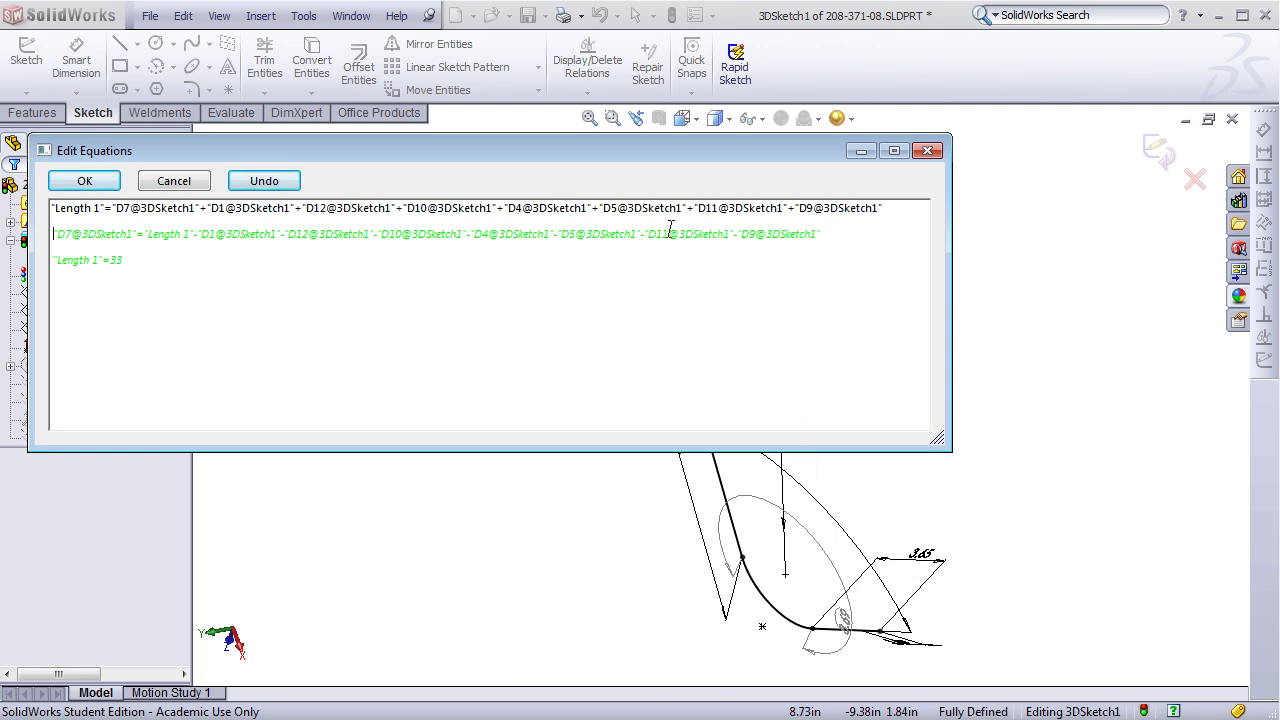
Change the commented "Length 1" equation to 43 and select both commented equations
drag(619, 155, 841, 57)
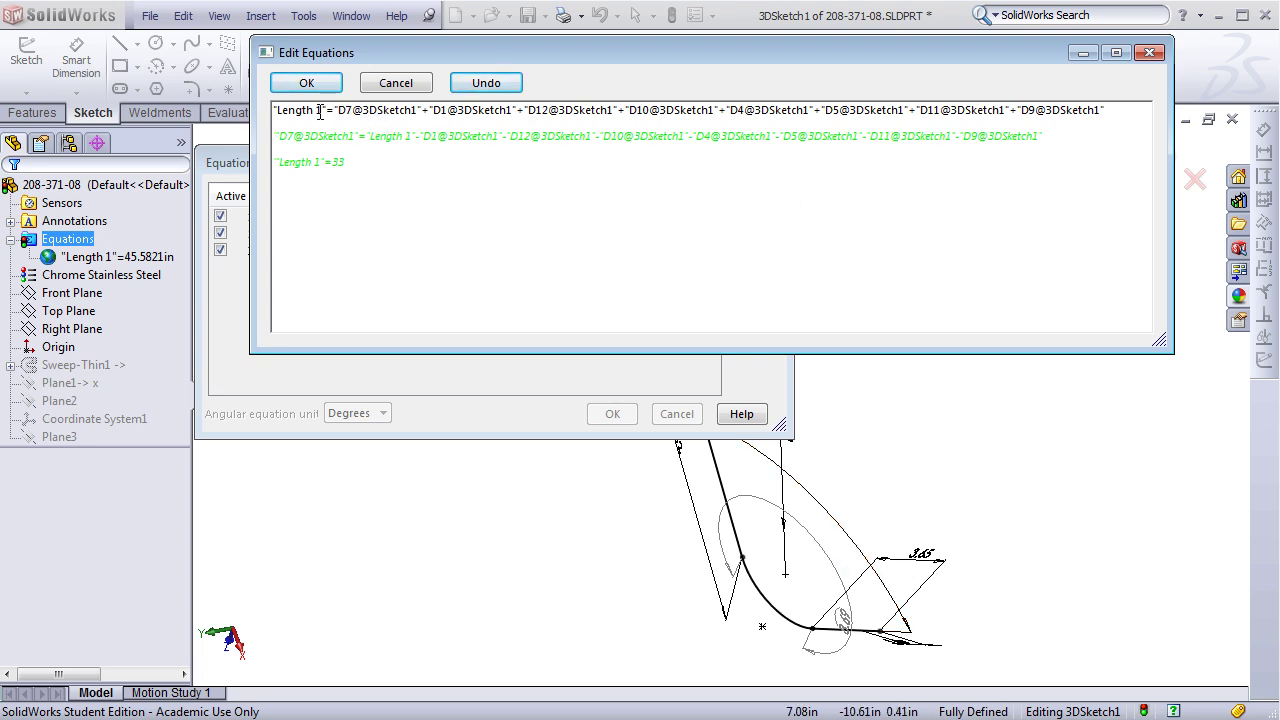
drag(397, 58, 424, 345)
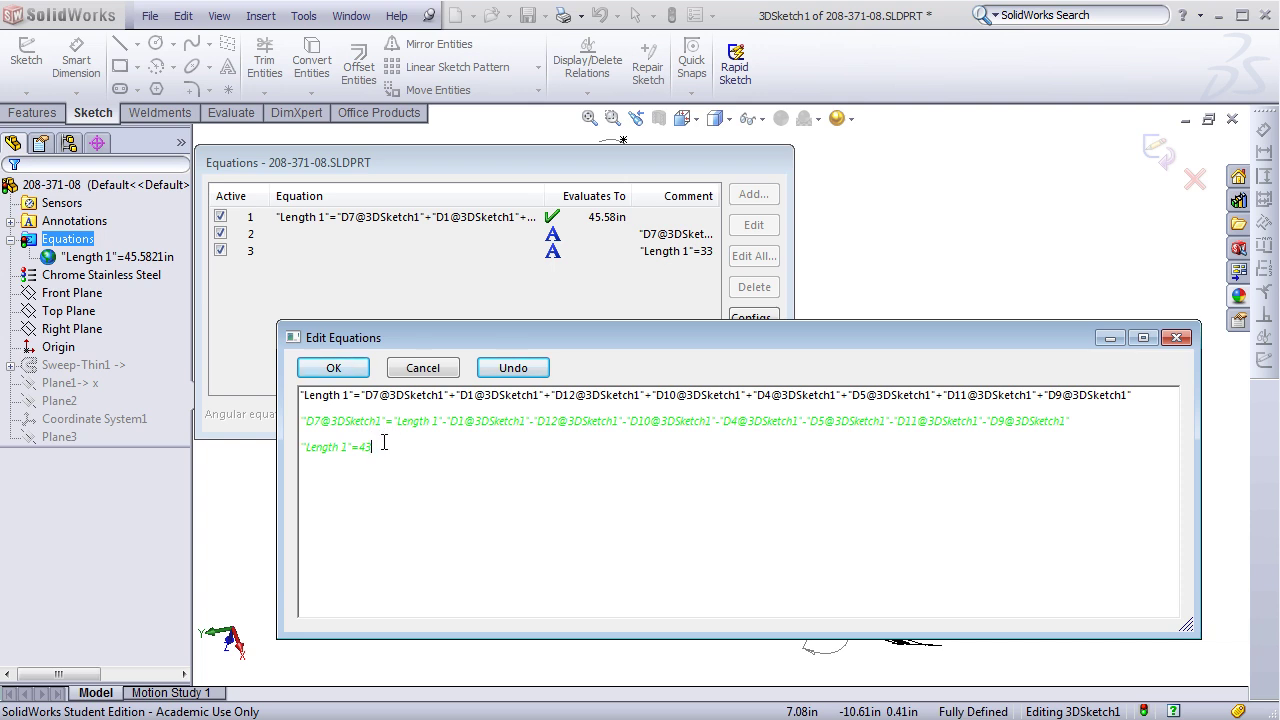
drag(384, 443, 303, 421)
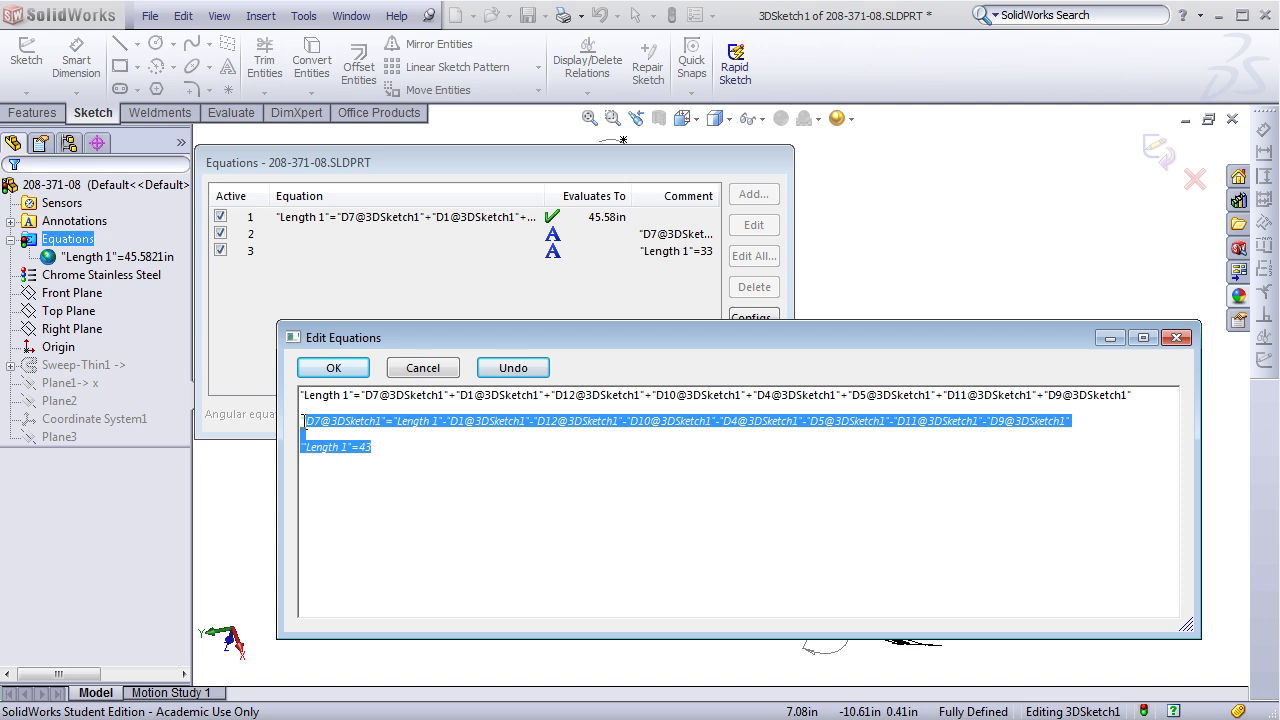